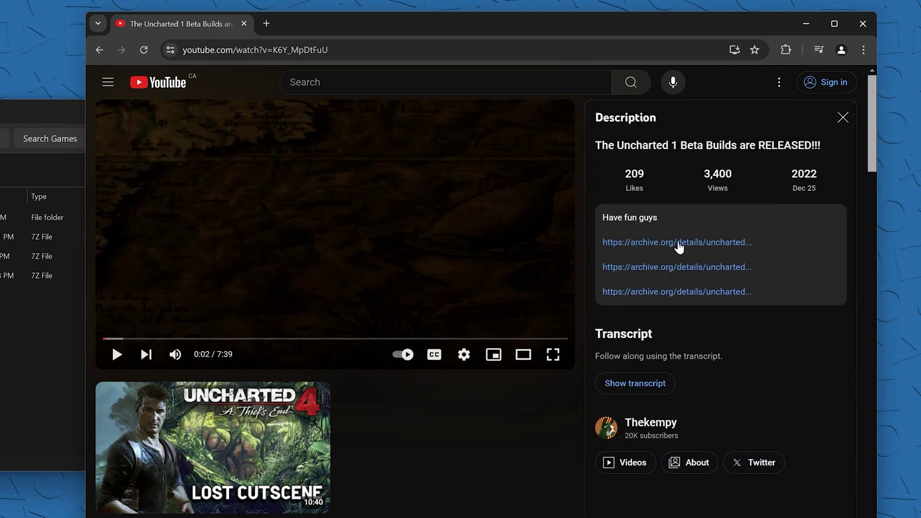
# Step: Open the archive links in the video description and look through the three Uncharted: Drake's Fortune beta build pages
pyautogui.middleClick(694, 267)
pyautogui.middleClick(694, 292)
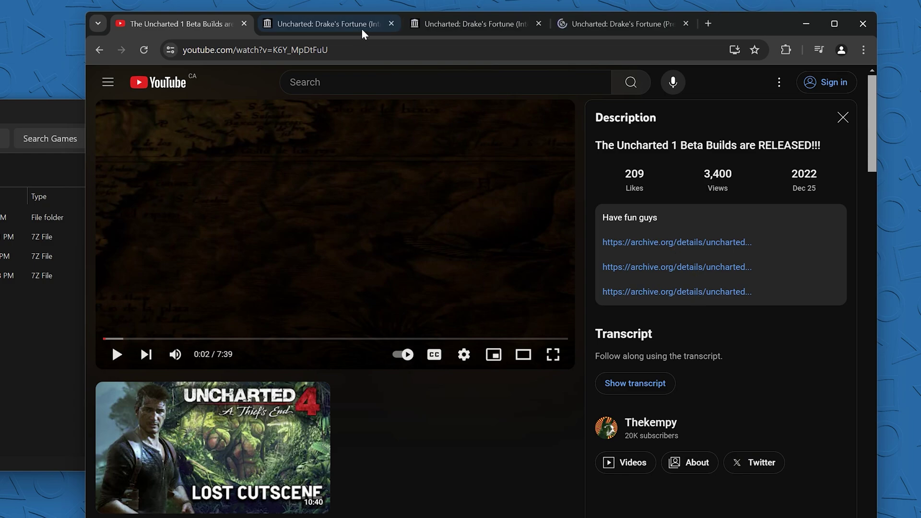
pyautogui.click(327, 25)
pyautogui.scroll(-7, 548, 235)
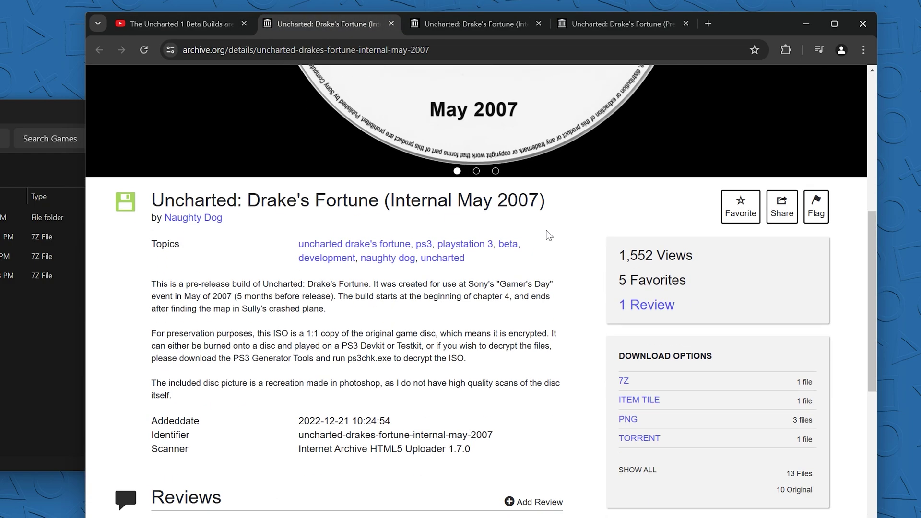
pyautogui.click(487, 25)
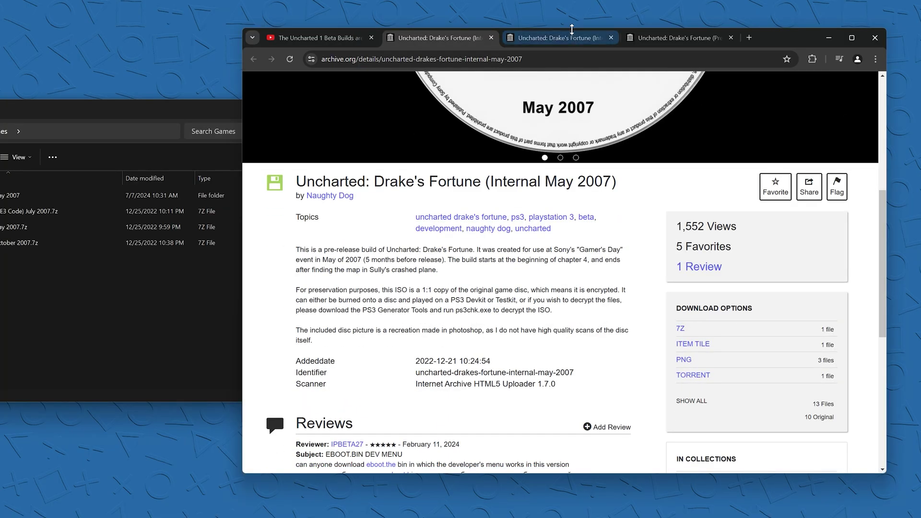
pyautogui.click(595, 37)
pyautogui.scroll(-5, 597, 182)
pyautogui.click(690, 38)
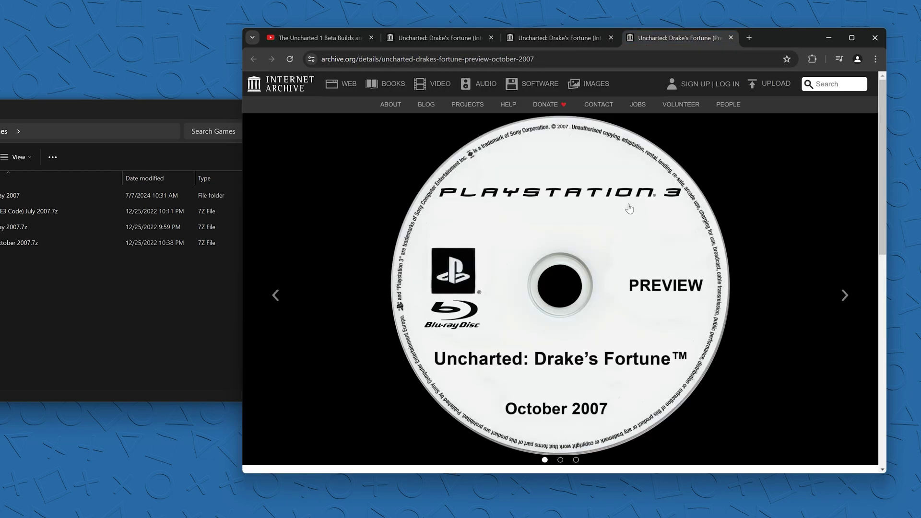
pyautogui.scroll(-5, 630, 207)
# Step: Extract the Uncharted Drakes Fortune Internal 2 (E3 Code) July 2007.7z archive into its own folder inside Games
pyautogui.click(5, 287)
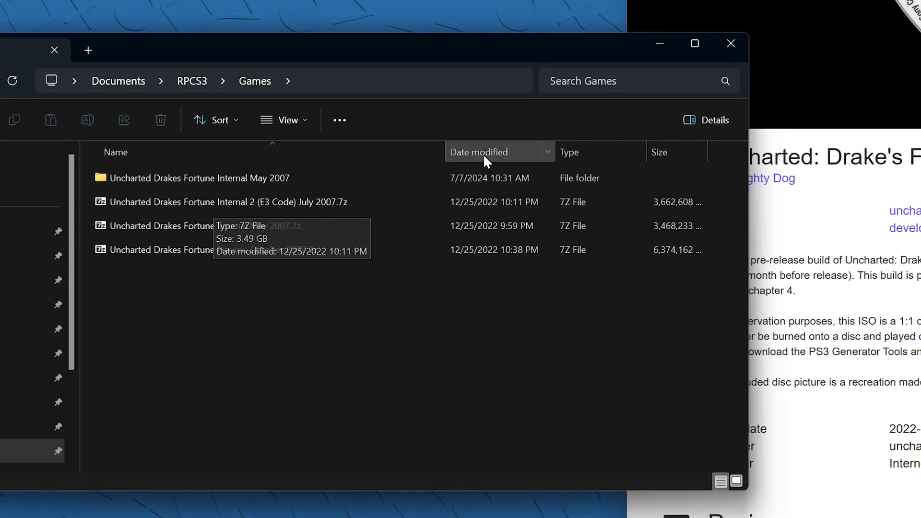
pyautogui.moveTo(447, 155); pyautogui.dragTo(429, 154)
pyautogui.click(203, 199)
pyautogui.rightClick(202, 200)
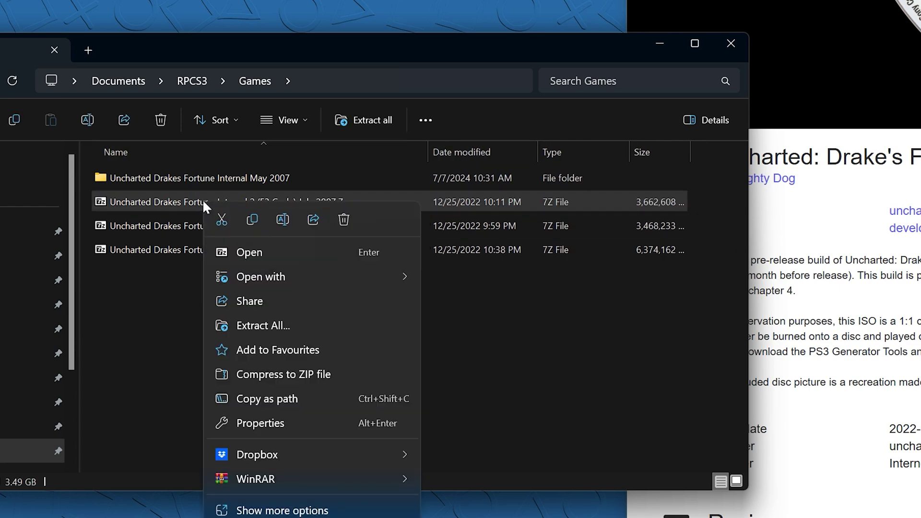
pyautogui.click(280, 326)
pyautogui.click(823, 406)
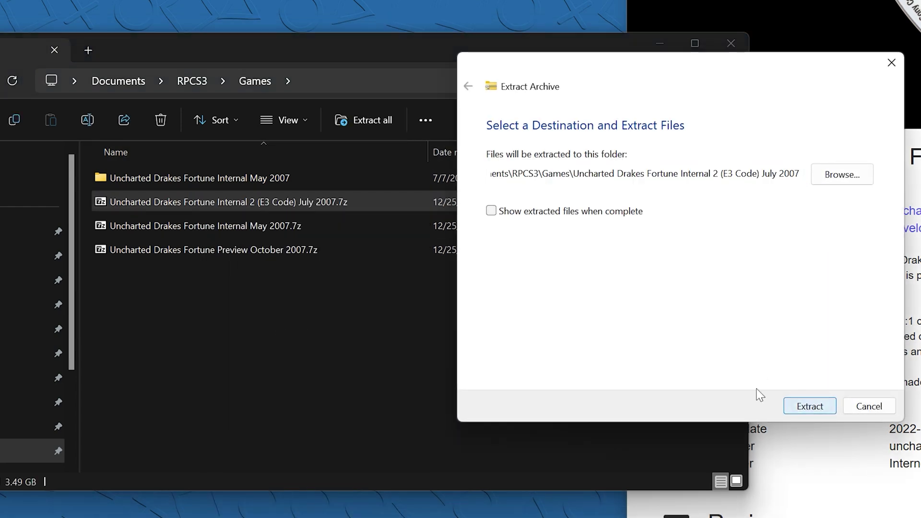
# Step: Extract the Uncharted Drakes Fortune Preview October 2007.7z archive into its own folder inside Games
pyautogui.rightClick(200, 248)
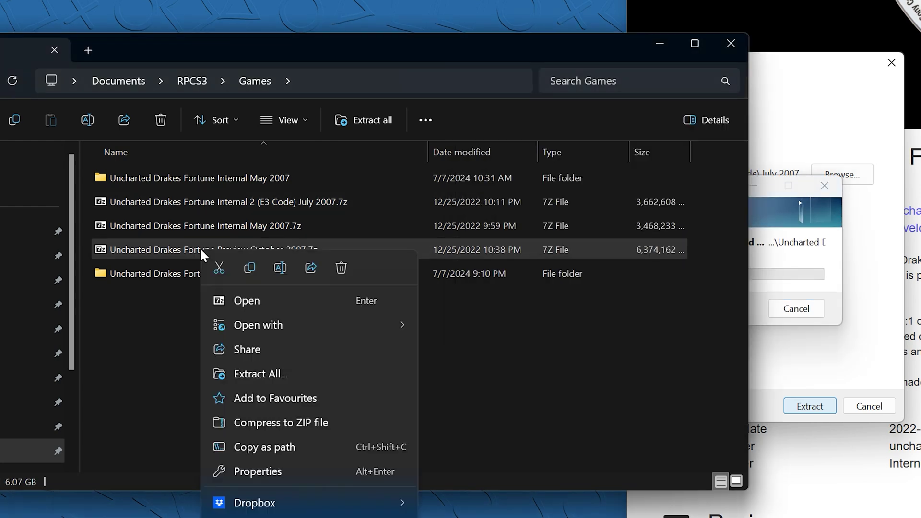
pyautogui.click(264, 374)
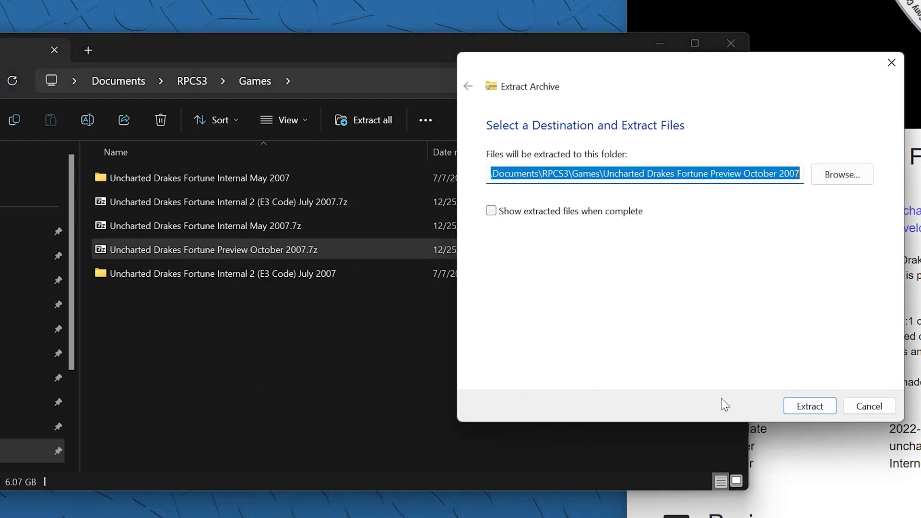
pyautogui.click(822, 408)
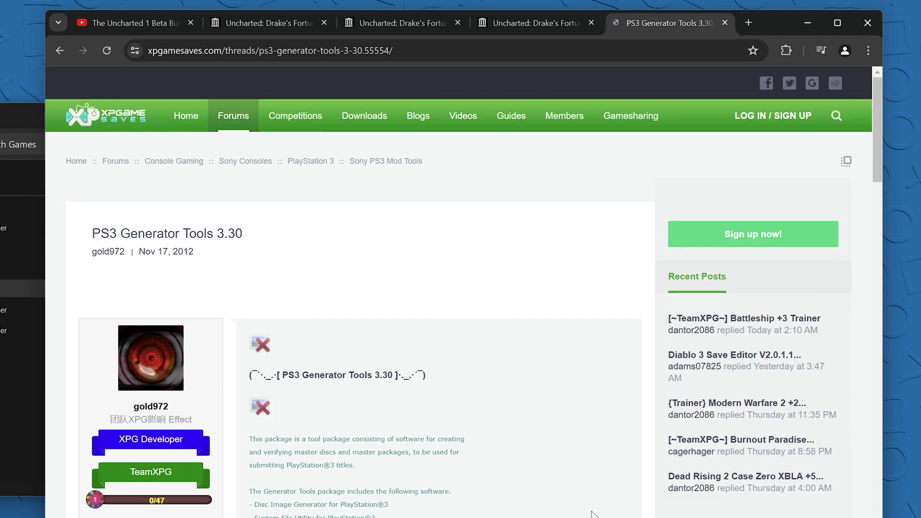
# Step: Launch RPCS3 and, while choosing a folder for adding games, look inside the extracted Uncharted Drakes Fortune Internal 2 (E3 Code) July 2007 folder
pyautogui.scroll(-3, 594, 513)
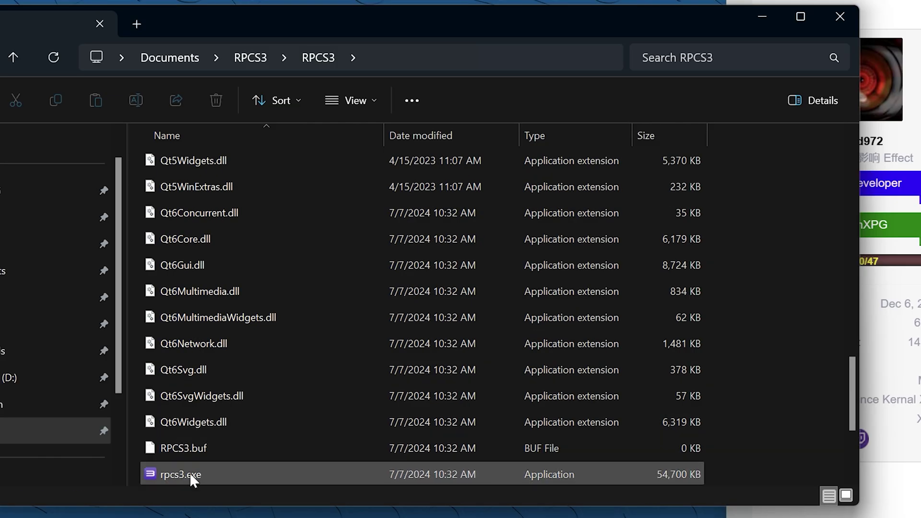
pyautogui.doubleClick(189, 473)
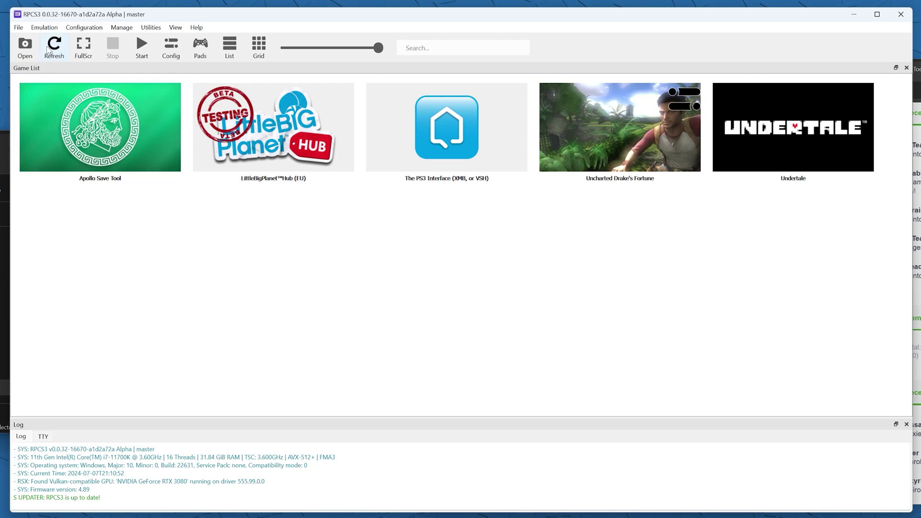
pyautogui.click(19, 27)
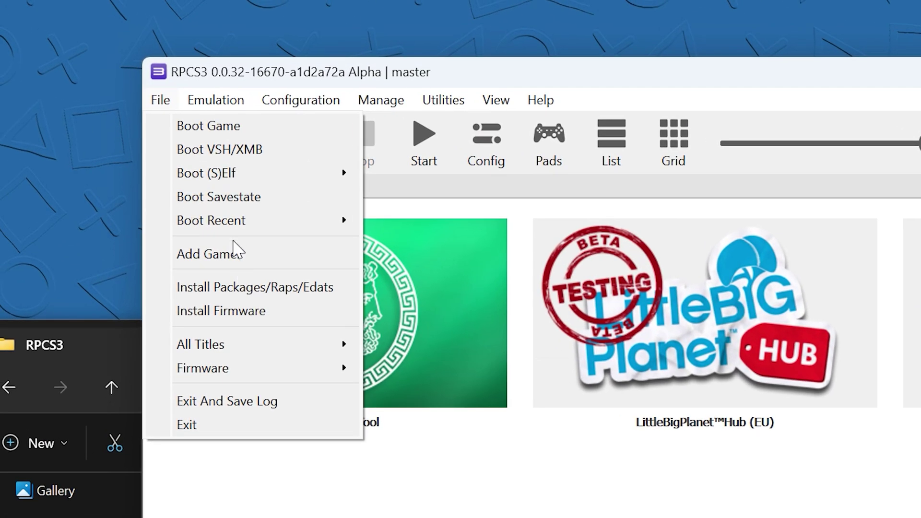
pyautogui.click(48, 100)
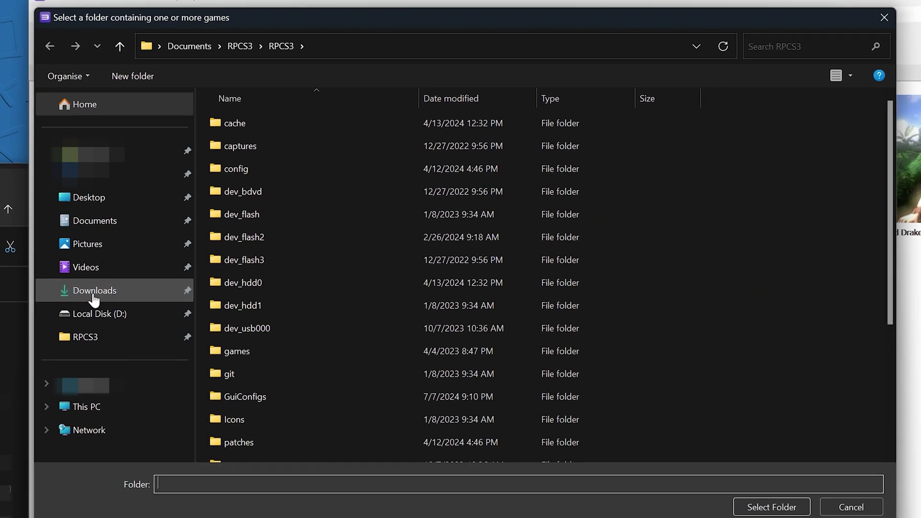
pyautogui.click(98, 332)
pyautogui.doubleClick(273, 125)
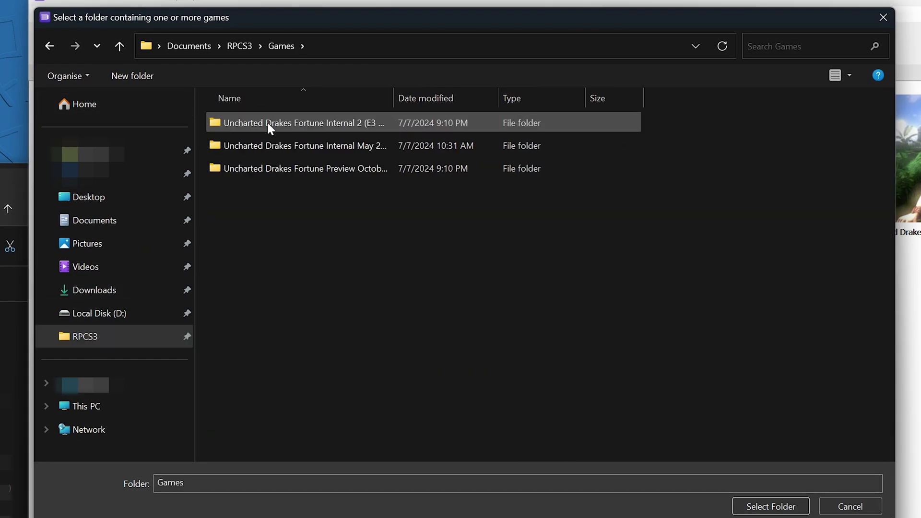
pyautogui.doubleClick(267, 121)
pyautogui.doubleClick(297, 128)
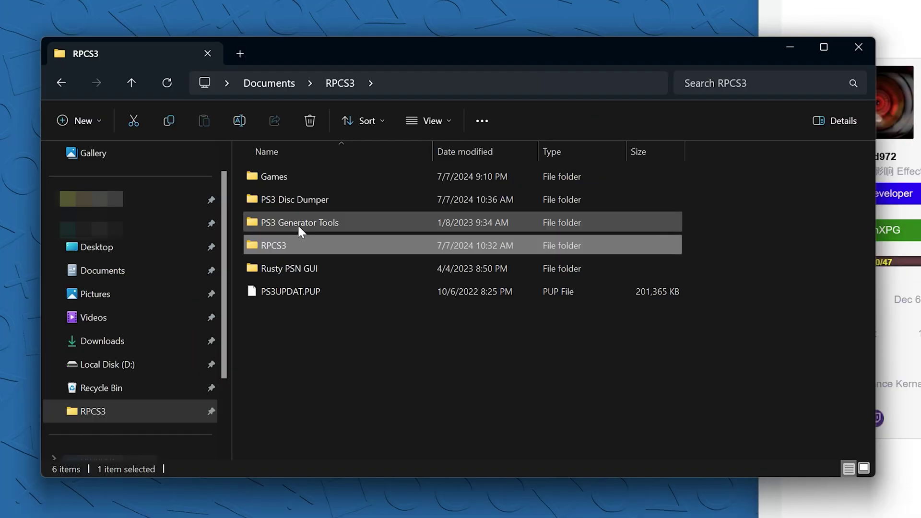
# Step: Open Readme_e.txt in the PS3 Generator Tools ps3gen folder, examine the ps3gen.exe and ps3chk.exe descriptions, and close it
pyautogui.doubleClick(298, 223)
pyautogui.doubleClick(315, 175)
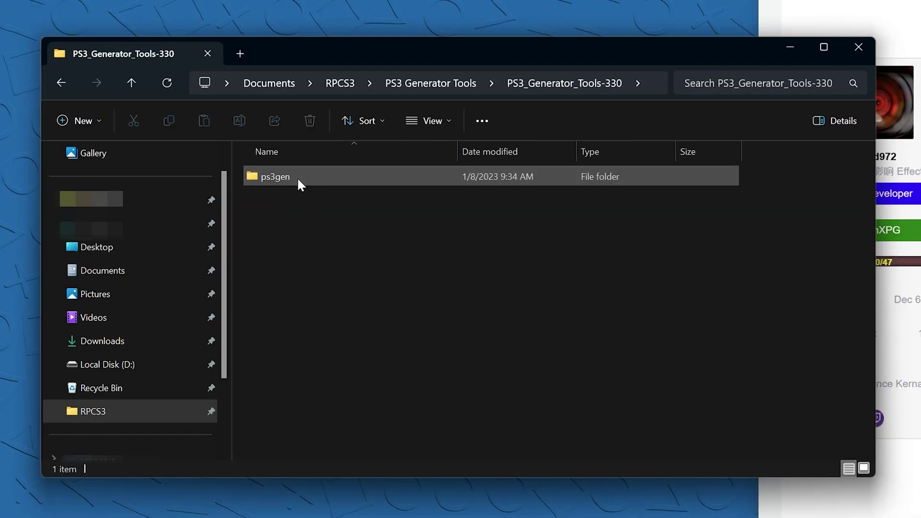
pyautogui.doubleClick(296, 177)
pyautogui.doubleClick(288, 223)
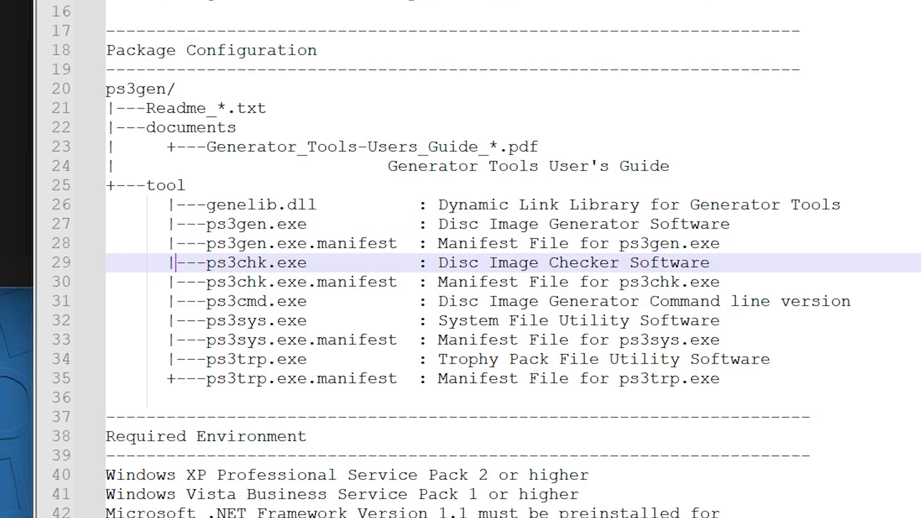
pyautogui.moveTo(149, 430); pyautogui.dragTo(459, 430)
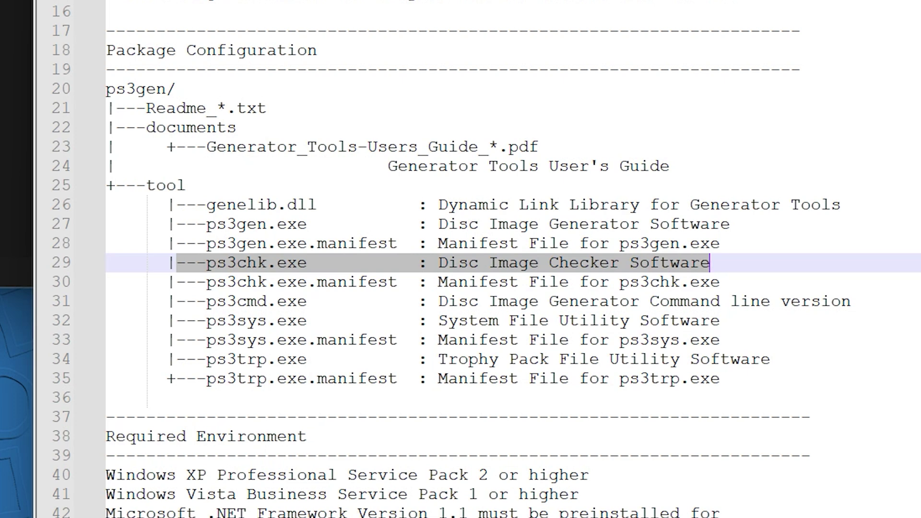
pyautogui.moveTo(197, 223); pyautogui.dragTo(343, 229)
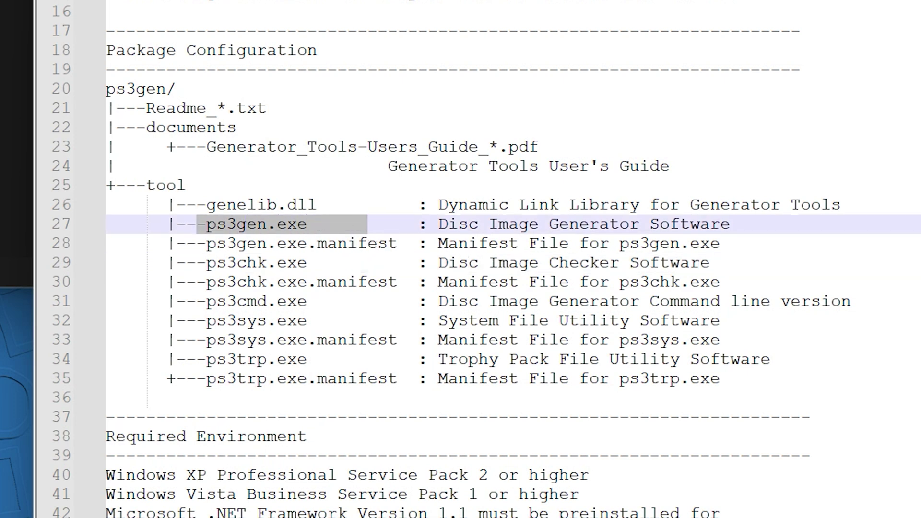
pyautogui.moveTo(176, 263); pyautogui.dragTo(710, 263)
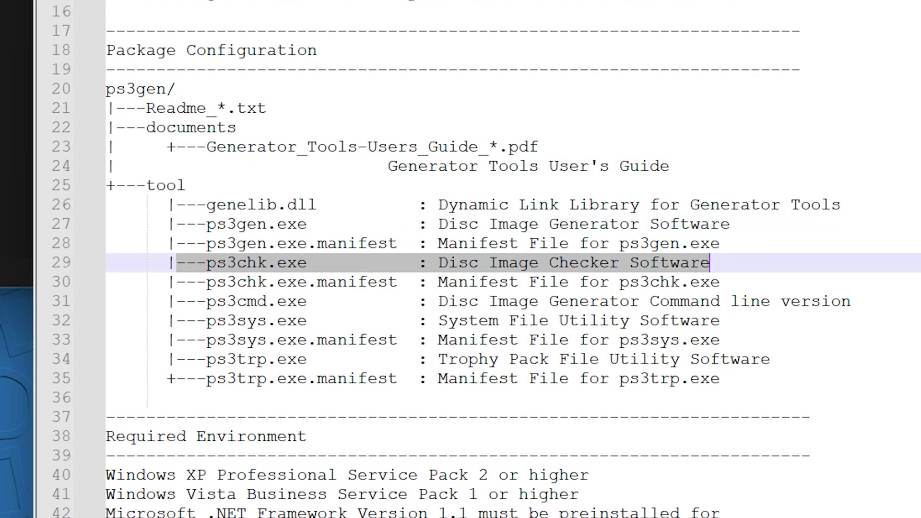
pyautogui.click(710, 262)
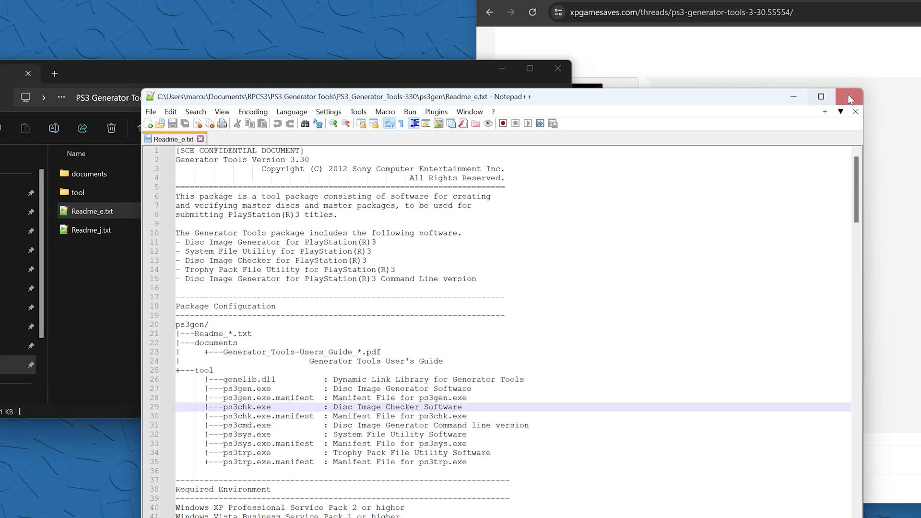
pyautogui.click(848, 97)
# Step: Launch ps3chk.exe from the tool folder of PS3 Generator Tools
pyautogui.doubleClick(120, 192)
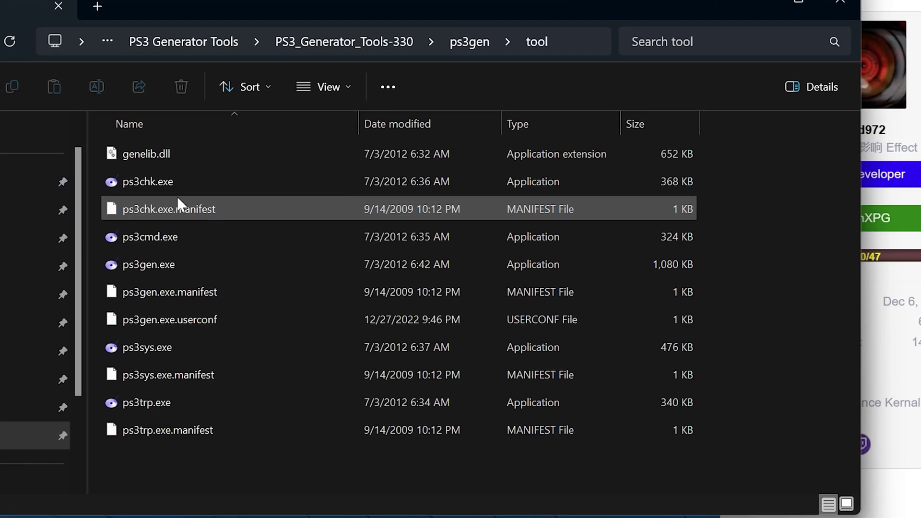
pyautogui.click(156, 183)
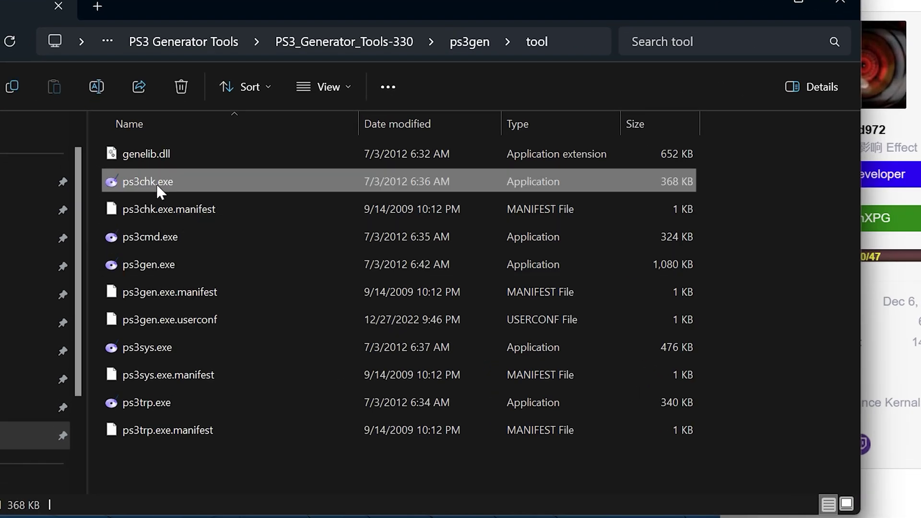
pyautogui.doubleClick(159, 182)
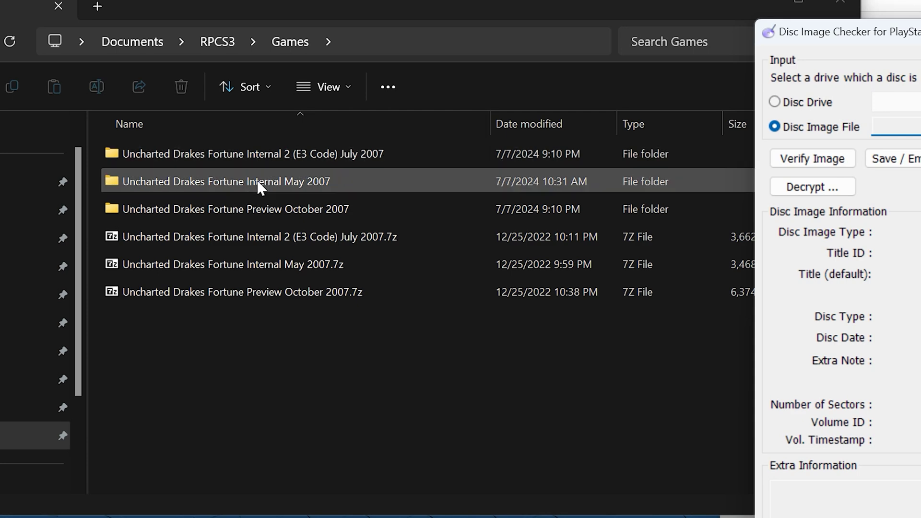
# Step: Load UNCHARTED-INTERNAL2(E3)-JULY2007.iso from the extracted July 2007 folder into the Disc Image Checker
pyautogui.doubleClick(256, 161)
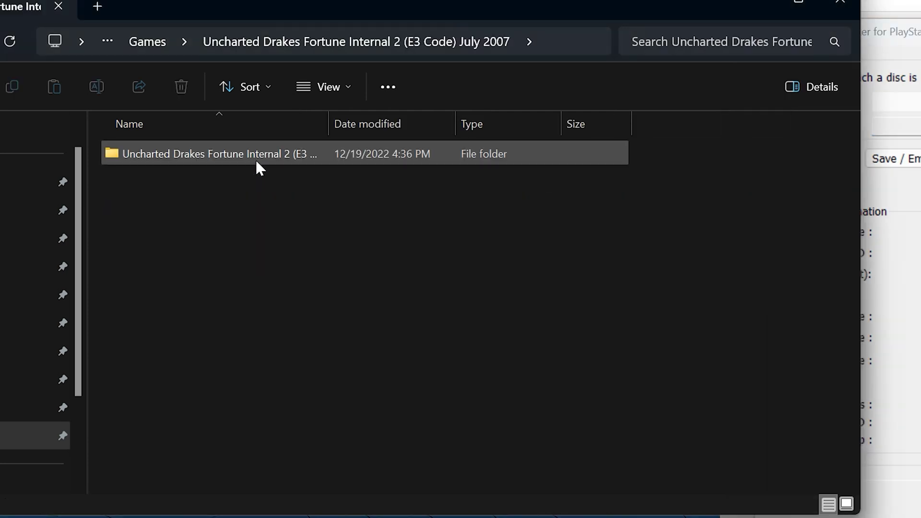
pyautogui.doubleClick(256, 161)
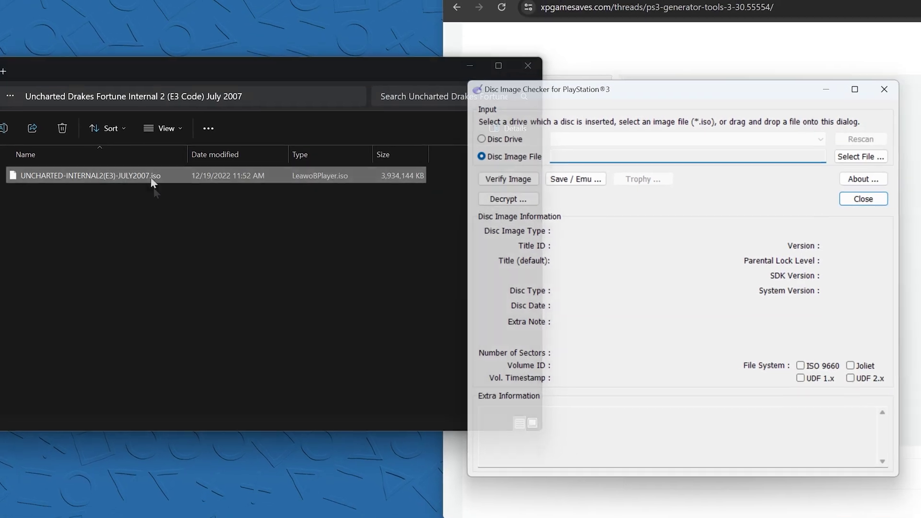
pyautogui.moveTo(72, 175); pyautogui.dragTo(587, 158)
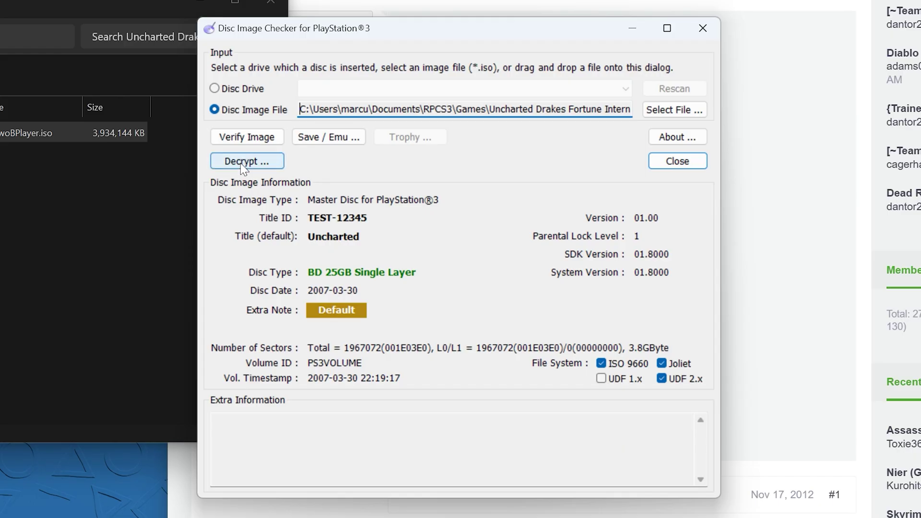
# Step: Decrypt all files and directories of the disc image into the outer Uncharted Drakes Fortune Internal 2 (E3 Code) July 2007 folder
pyautogui.click(240, 162)
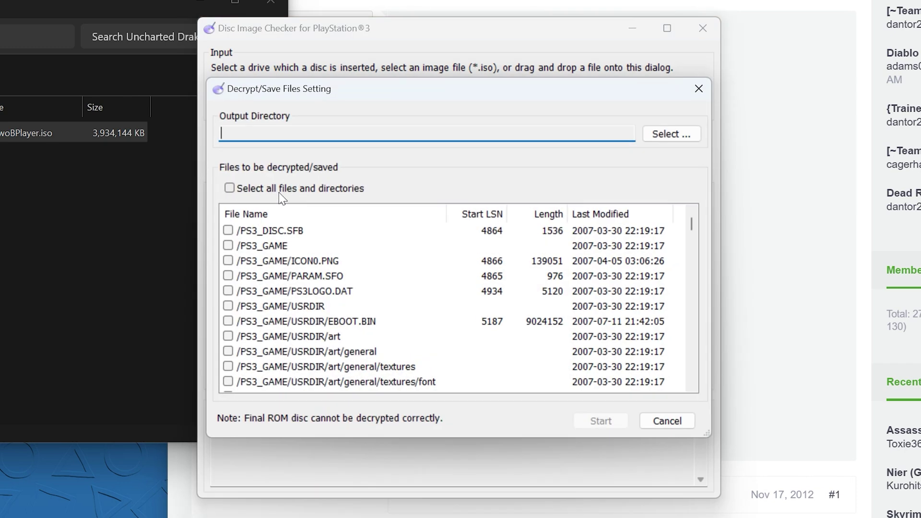
pyautogui.click(668, 135)
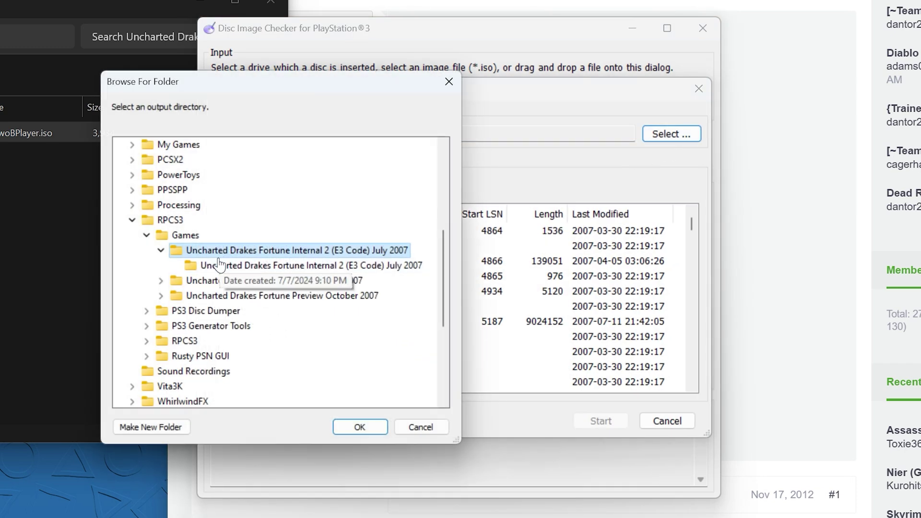
pyautogui.click(235, 251)
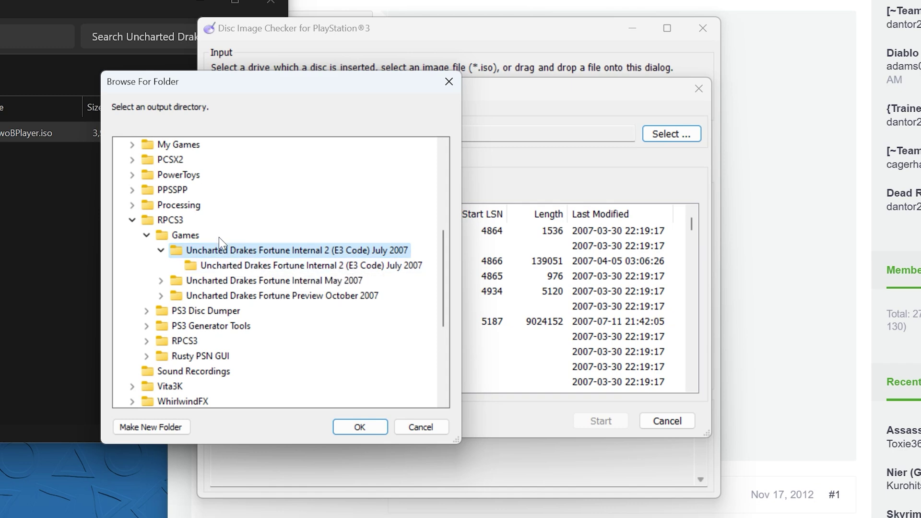
pyautogui.press('Return')
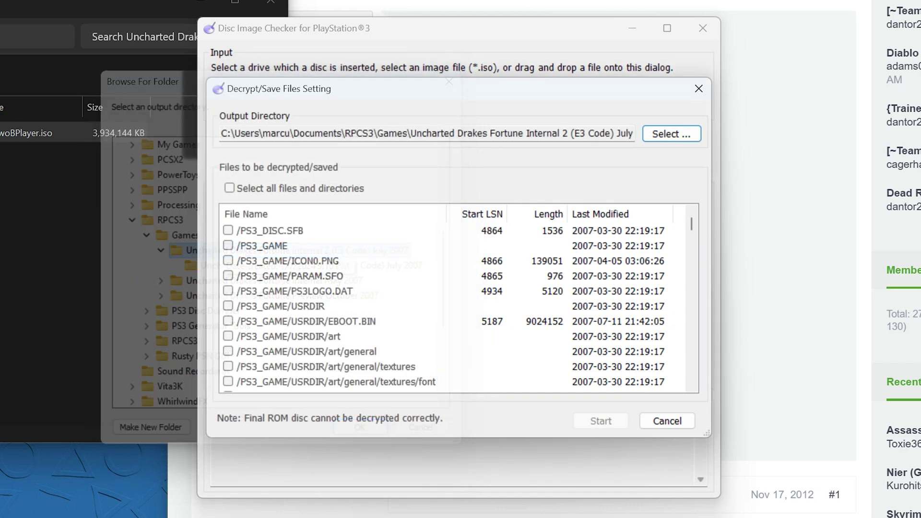
pyautogui.click(288, 187)
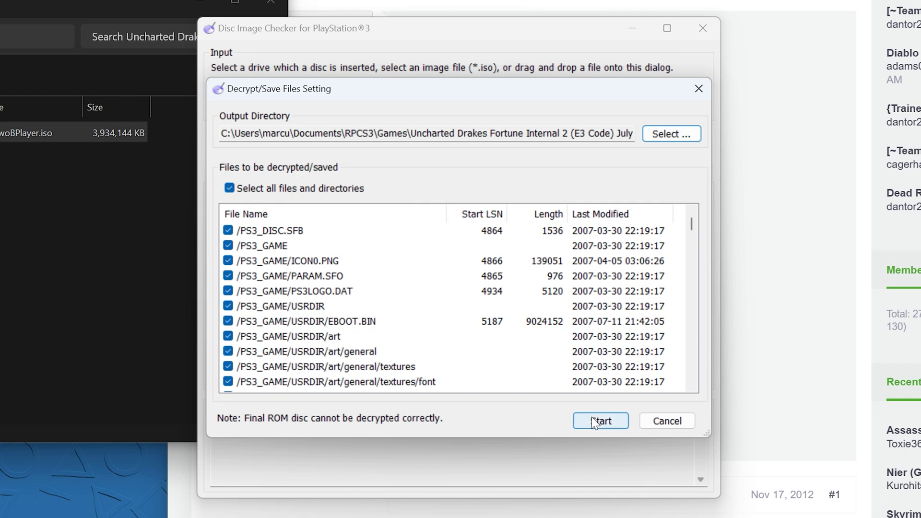
pyautogui.click(592, 417)
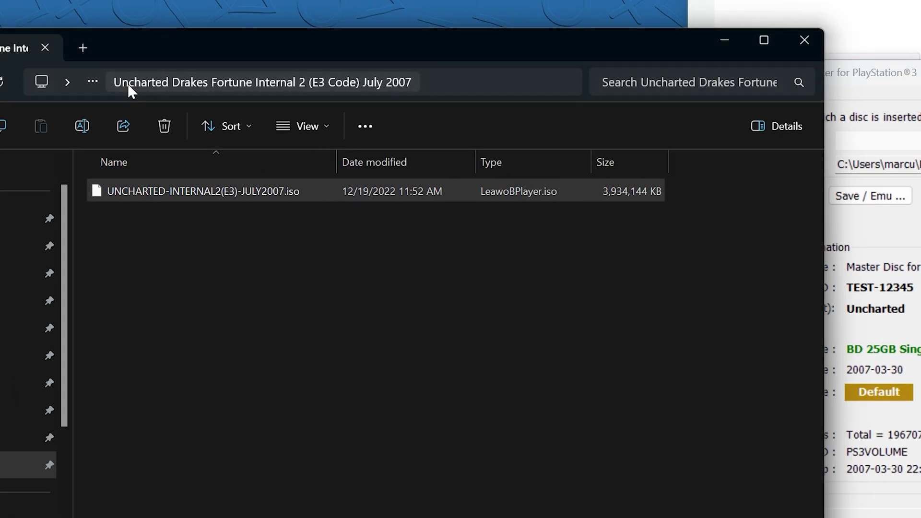
# Step: Go up to the outer Uncharted July 2007 folder, check PS3_GAME, PS3_UPDATE and PS3_DISC.SFB, and sort the contents by date modified
pyautogui.click(93, 83)
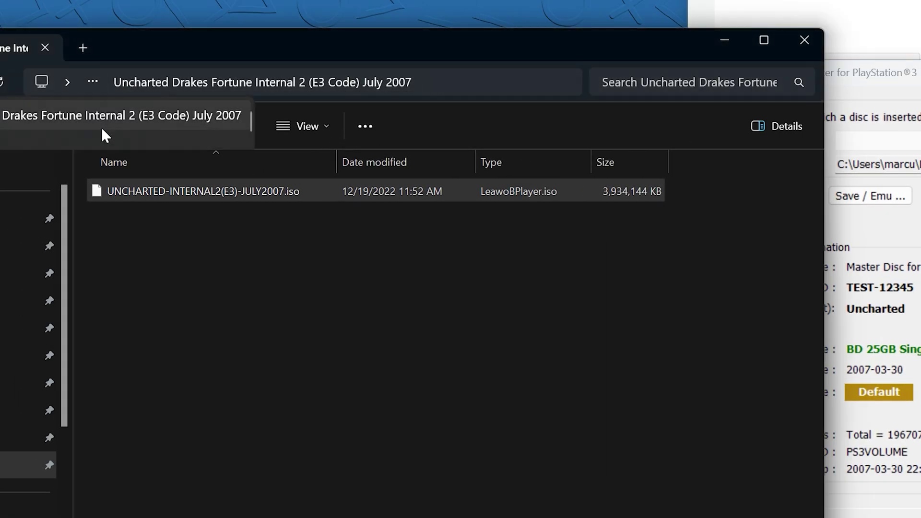
pyautogui.click(103, 116)
pyautogui.click(156, 192)
pyautogui.keyDown('ctrl'); pyautogui.click(153, 218); pyautogui.keyUp('ctrl')
pyautogui.keyDown('ctrl'); pyautogui.click(157, 271); pyautogui.keyUp('ctrl')
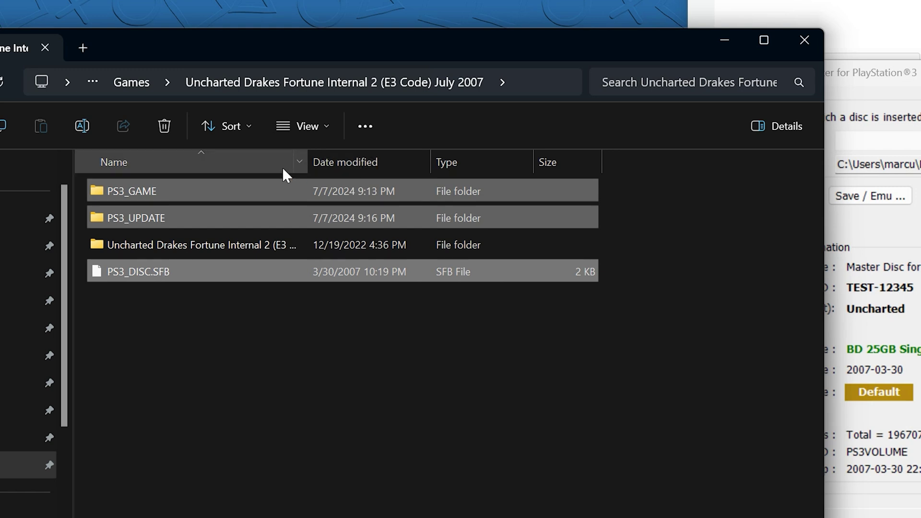
pyautogui.click(344, 163)
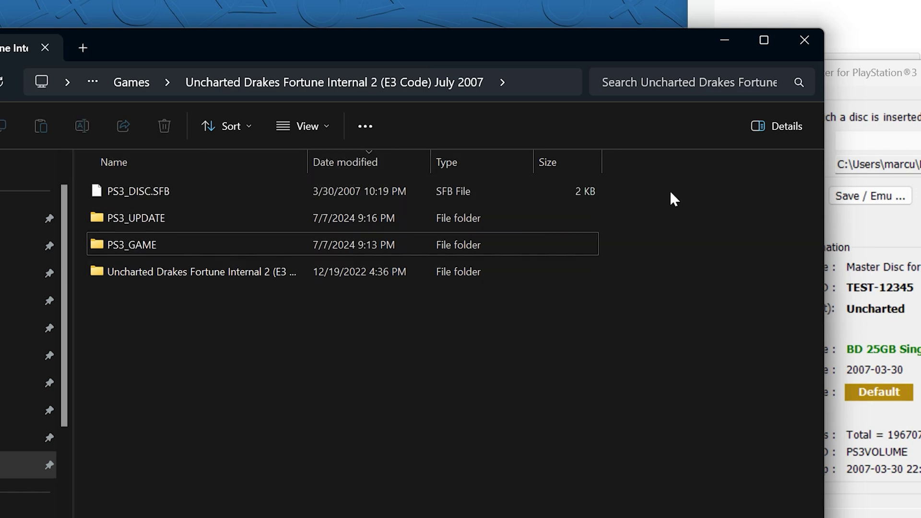
pyautogui.moveTo(669, 191); pyautogui.dragTo(329, 246)
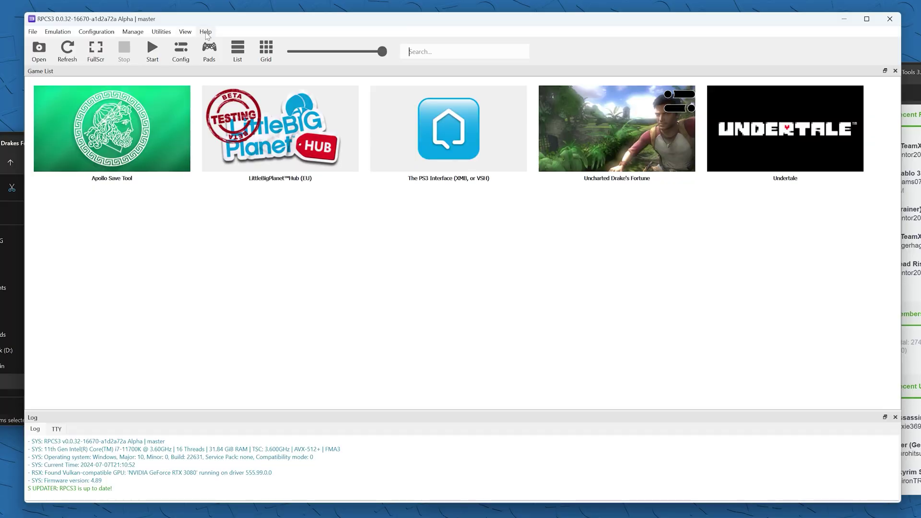
# Step: Switch to RPCS3 and check the emulator's version in its About information
pyautogui.click(206, 33)
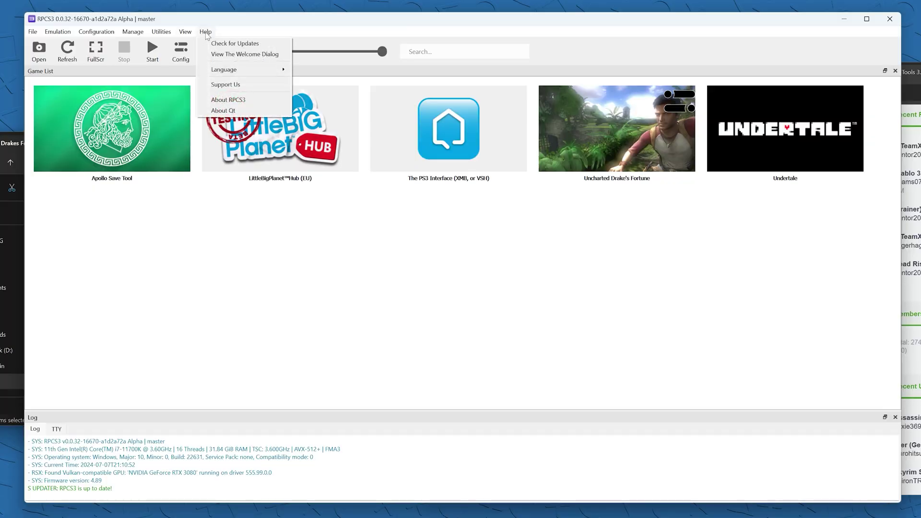
pyautogui.click(227, 100)
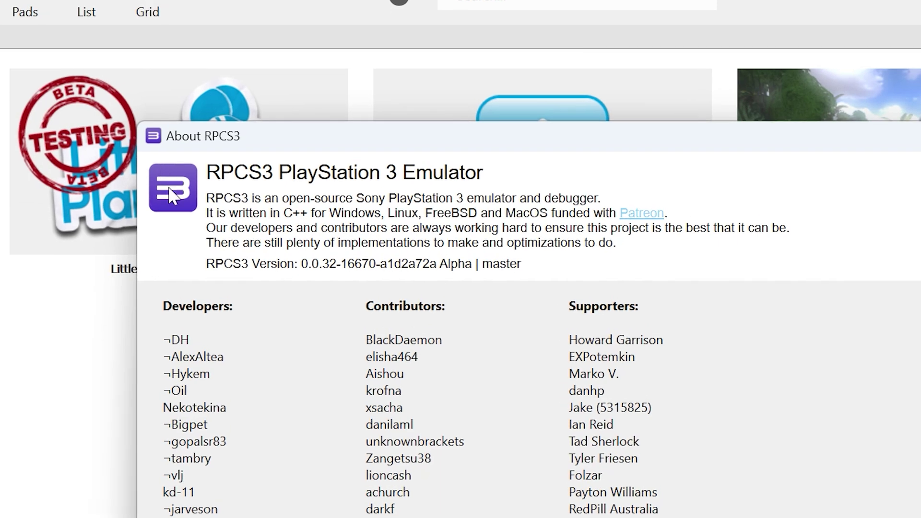
pyautogui.moveTo(188, 270); pyautogui.dragTo(519, 275)
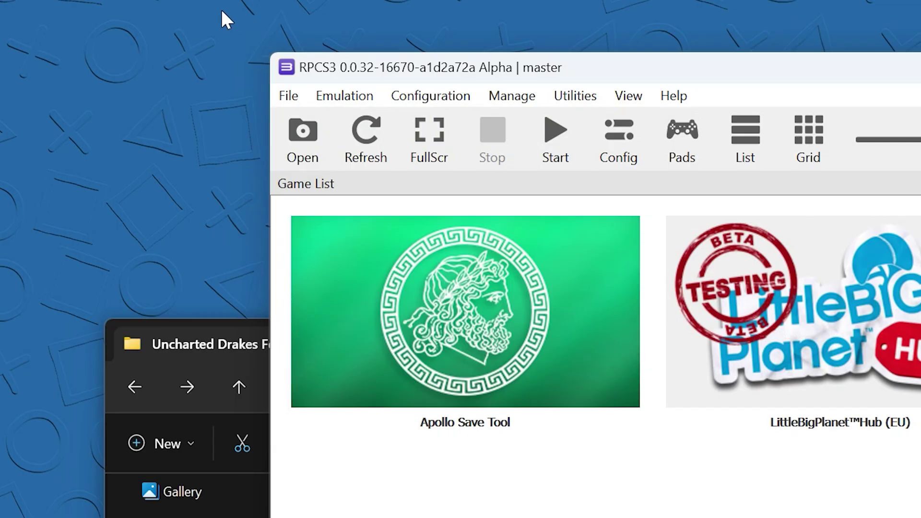
# Step: Add the Uncharted Drakes Fortune Internal 2 (E3 Code) July 2007 folder from RPCS3's Games folder to the game list, without shortcuts or precompiled caches
pyautogui.click(288, 95)
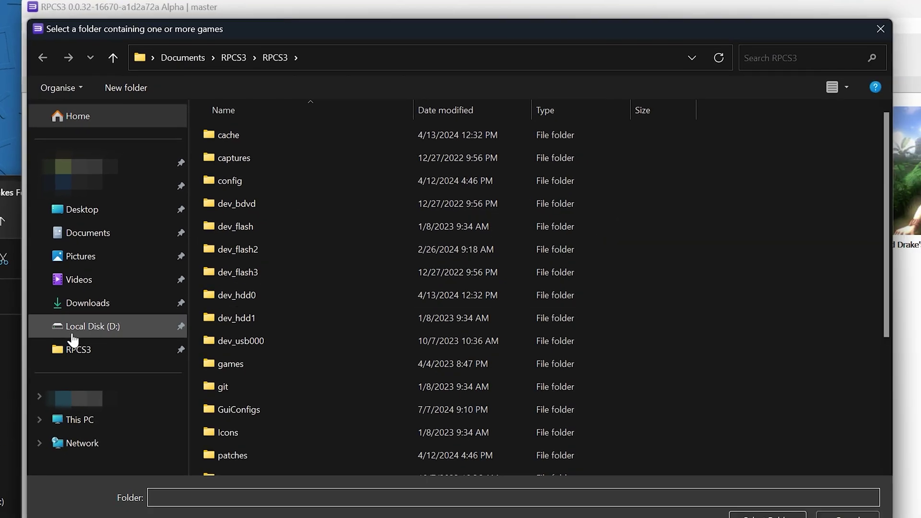
pyautogui.click(99, 349)
pyautogui.doubleClick(286, 134)
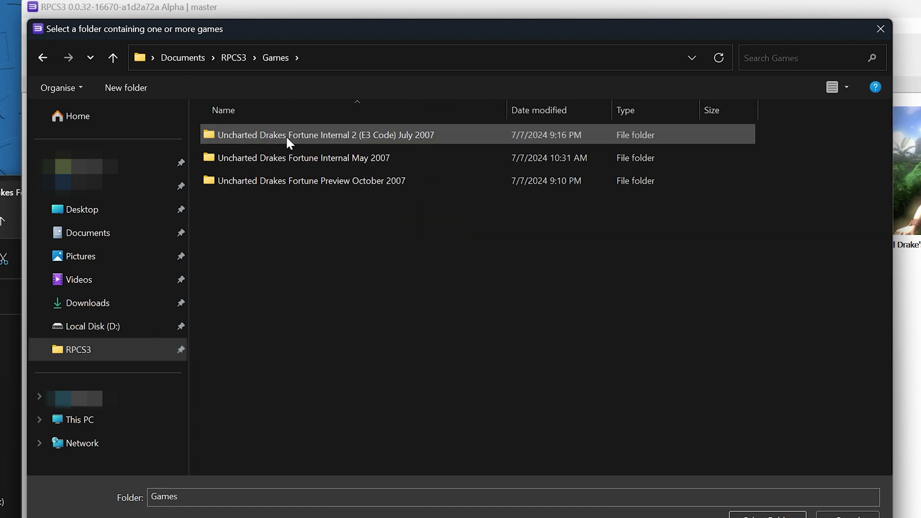
pyautogui.doubleClick(286, 136)
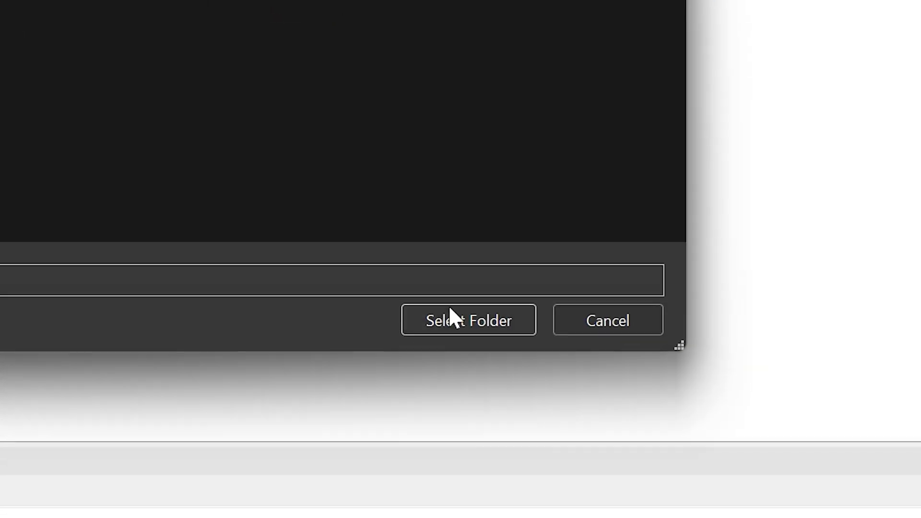
pyautogui.click(444, 314)
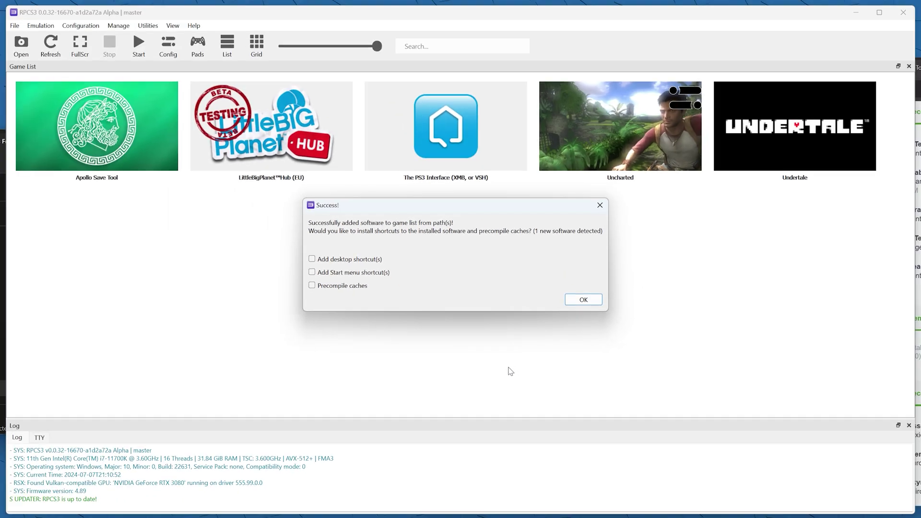
pyautogui.click(599, 205)
pyautogui.click(577, 150)
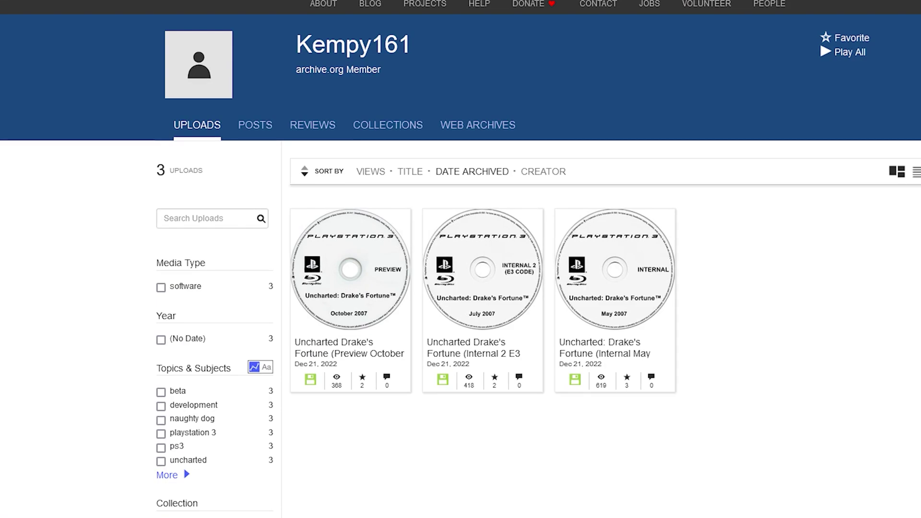
# Step: Remove all caches of the Uncharted entry in the game list
pyautogui.rightClick(384, 127)
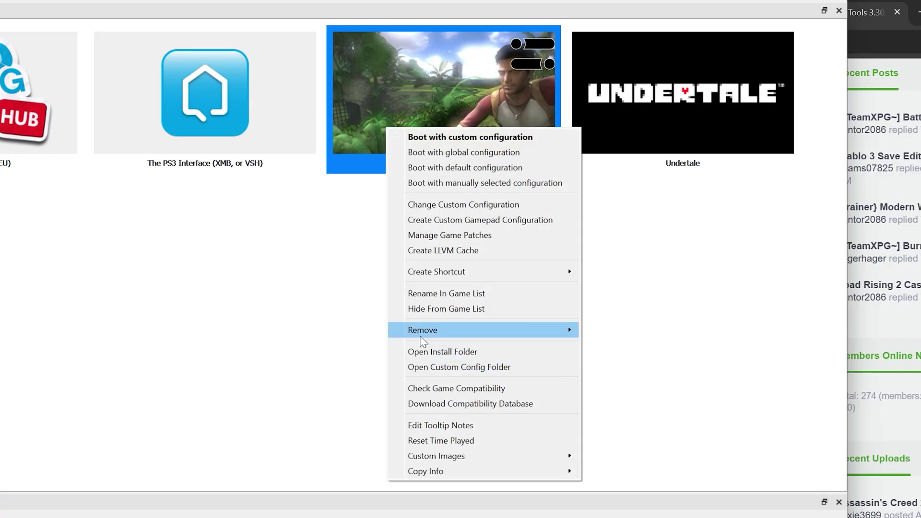
pyautogui.moveTo(544, 330)
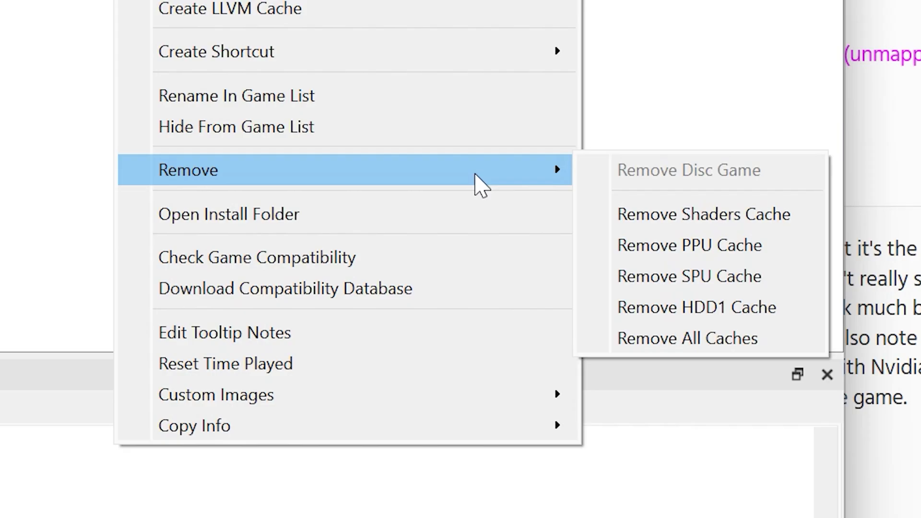
pyautogui.click(718, 350)
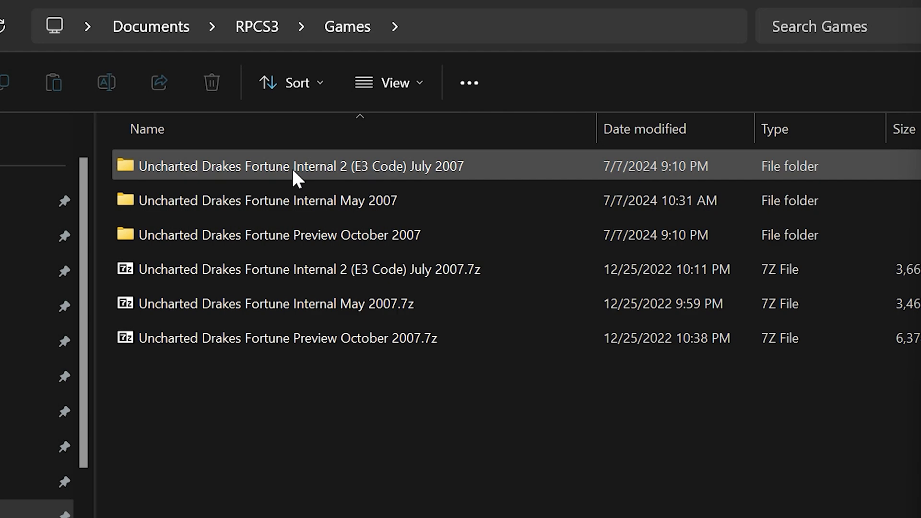
# Step: Open Uncharted's install folder from the game list, examine the July 2007 folder and its PS3_GAME contents, and close it
pyautogui.click(305, 182)
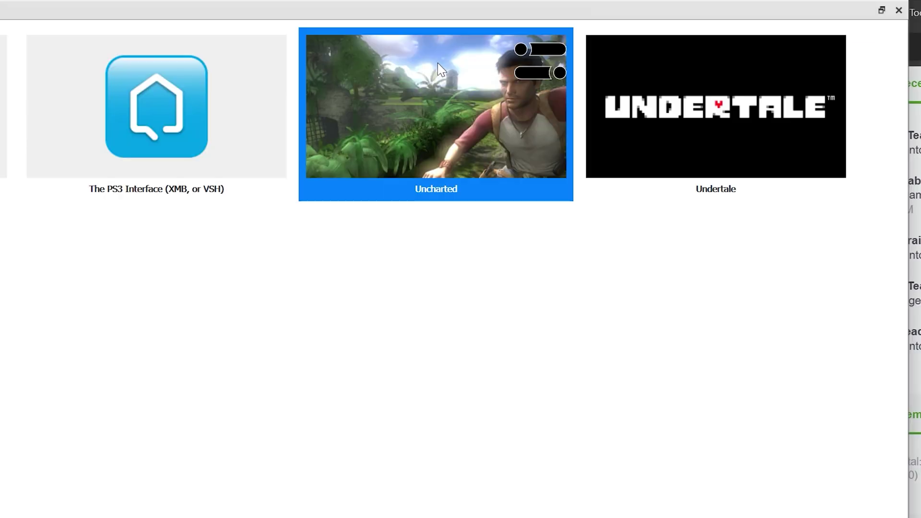
pyautogui.rightClick(608, 109)
pyautogui.click(533, 343)
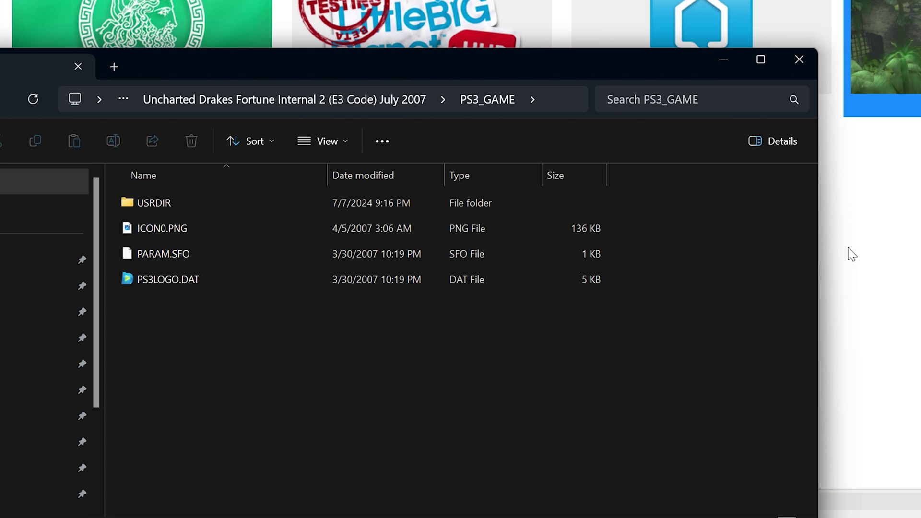
pyautogui.click(370, 96)
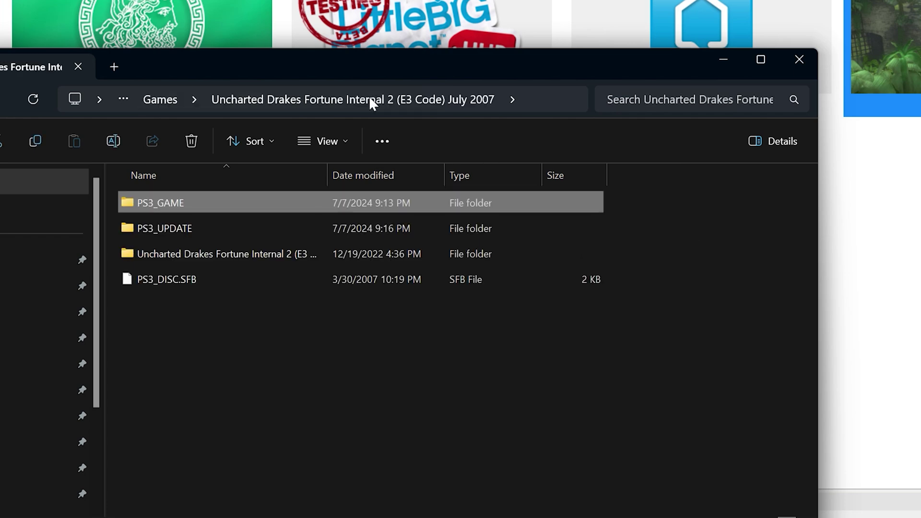
pyautogui.doubleClick(174, 202)
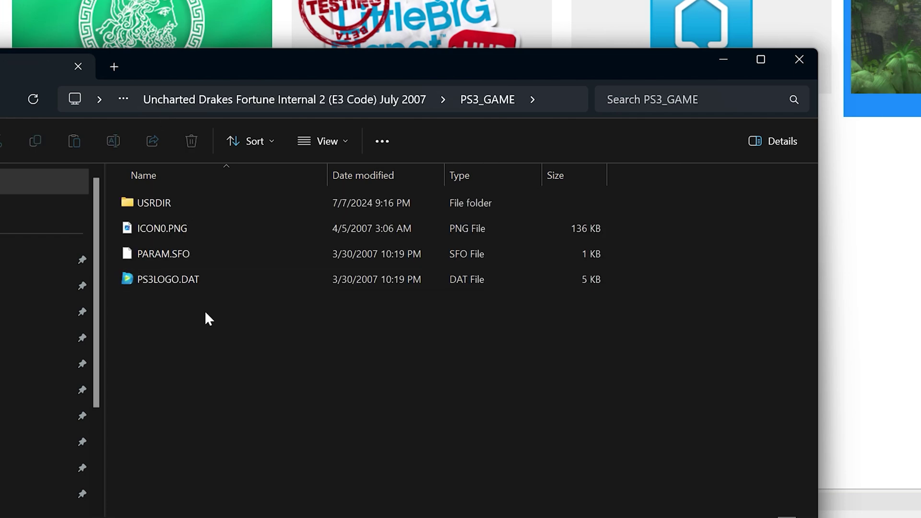
pyautogui.moveTo(207, 317); pyautogui.dragTo(166, 232)
pyautogui.click(332, 345)
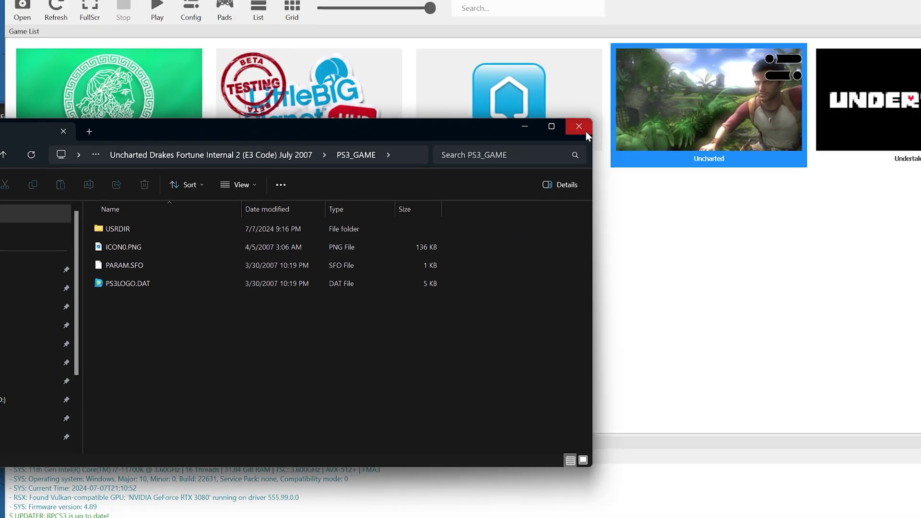
pyautogui.click(578, 126)
# Step: Open the custom configuration of Uncharted and accept the removal of obsolete settings
pyautogui.rightClick(689, 82)
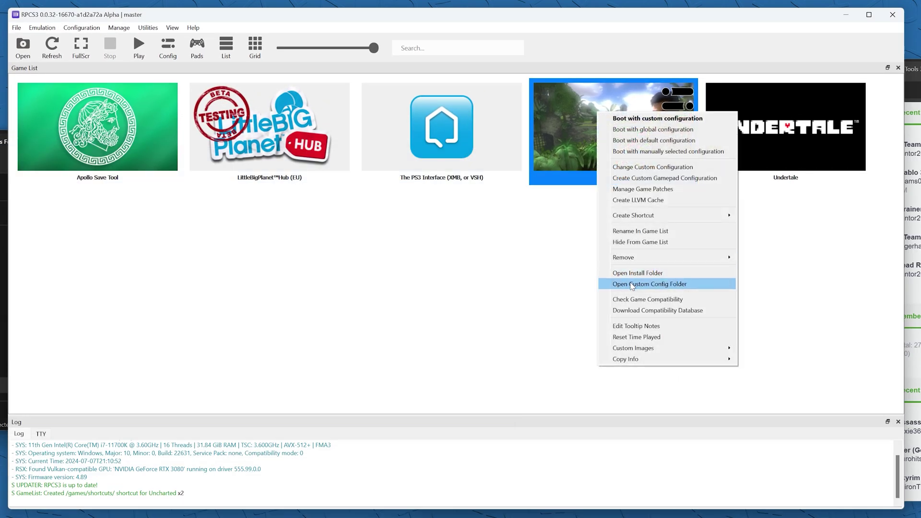
pyautogui.click(653, 166)
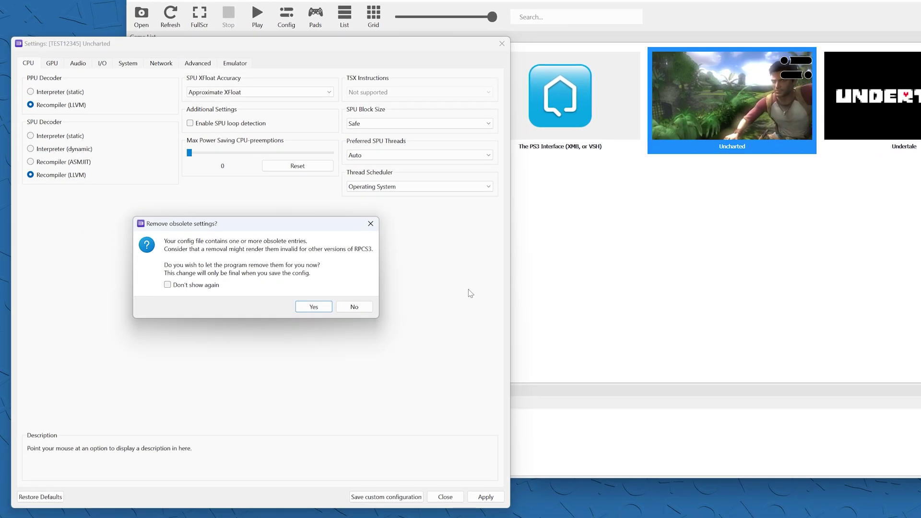
pyautogui.click(311, 308)
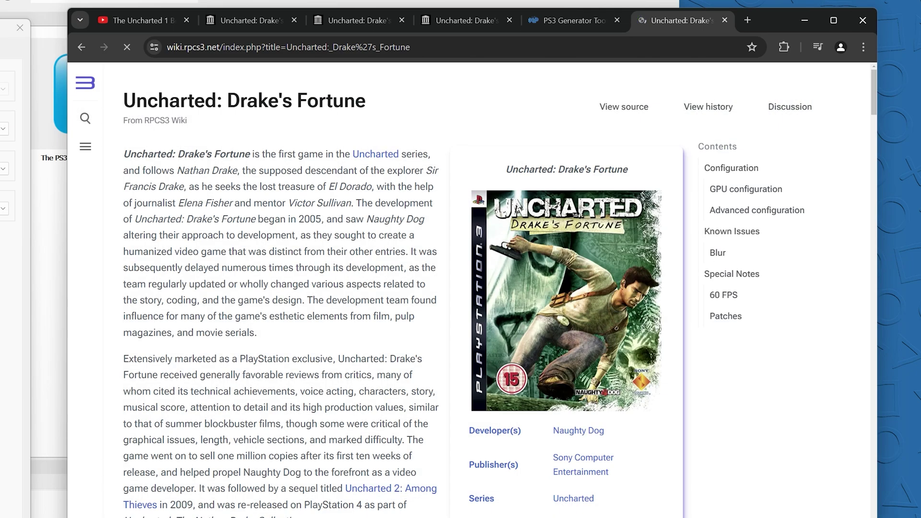
# Step: Read the recommended GPU and advanced configuration tables on the RPCS3 Wiki page for Uncharted: Drake's Fortune
pyautogui.scroll(-10, 401, 257)
pyautogui.scroll(2, 401, 257)
pyautogui.moveTo(123, 153); pyautogui.dragTo(470, 517)
pyautogui.click(401, 510)
pyautogui.scroll(-3, 401, 509)
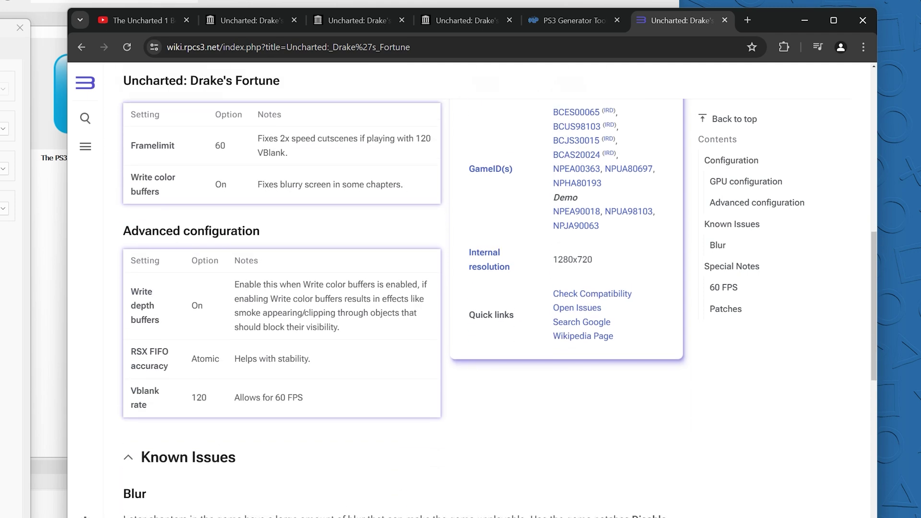
pyautogui.scroll(3, 401, 509)
pyautogui.scroll(-1, 401, 494)
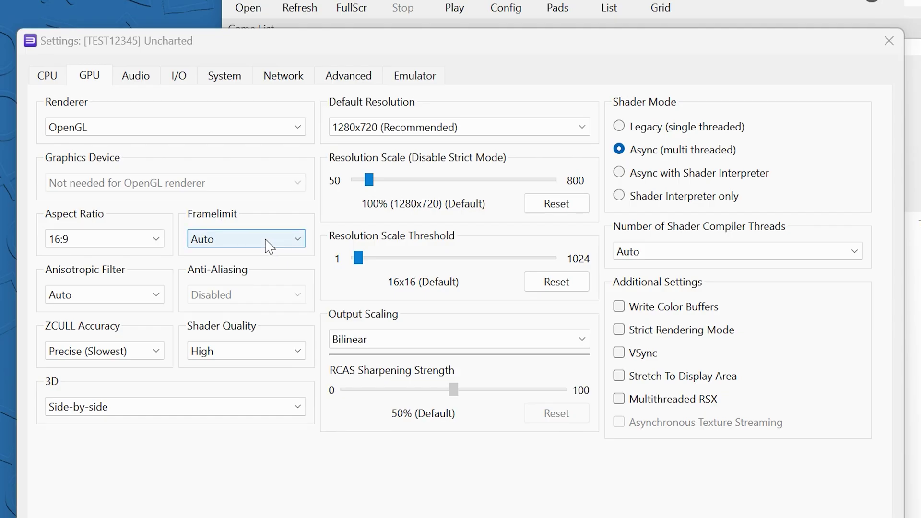
# Step: Set Uncharted's GPU framelimit to 60 and enable Write Color Buffers
pyautogui.click(267, 243)
pyautogui.click(232, 289)
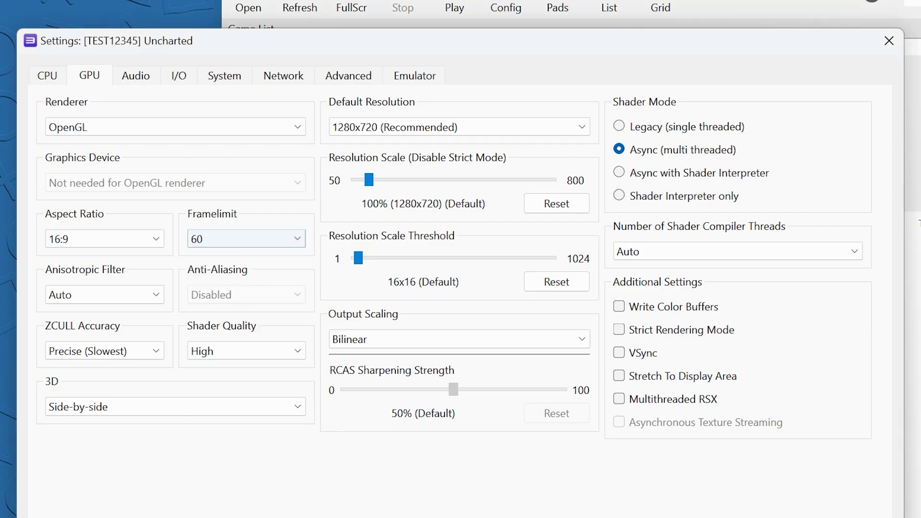
pyautogui.click(618, 307)
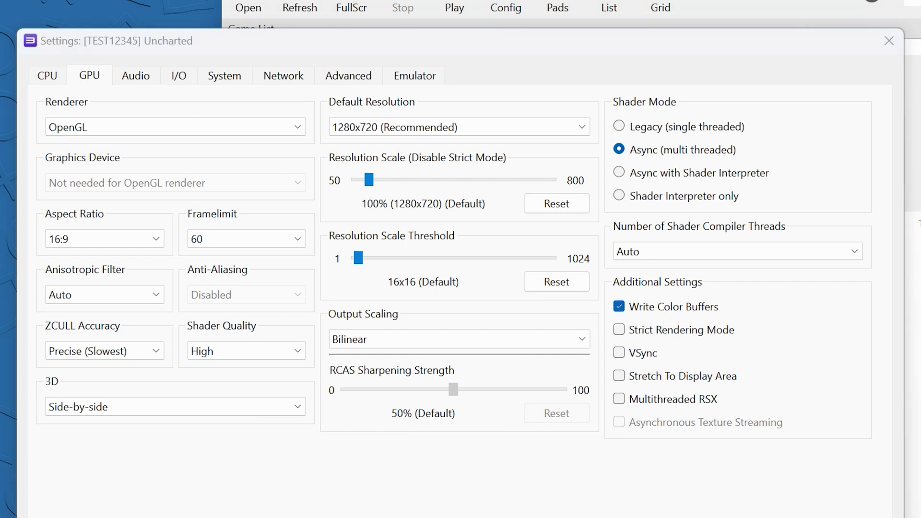
# Step: Enable Write Depth Buffers, set RSX FIFO Accuracy to Atomic and VBlank Frequency to 120 Hz, and save the custom configuration
pyautogui.click(356, 79)
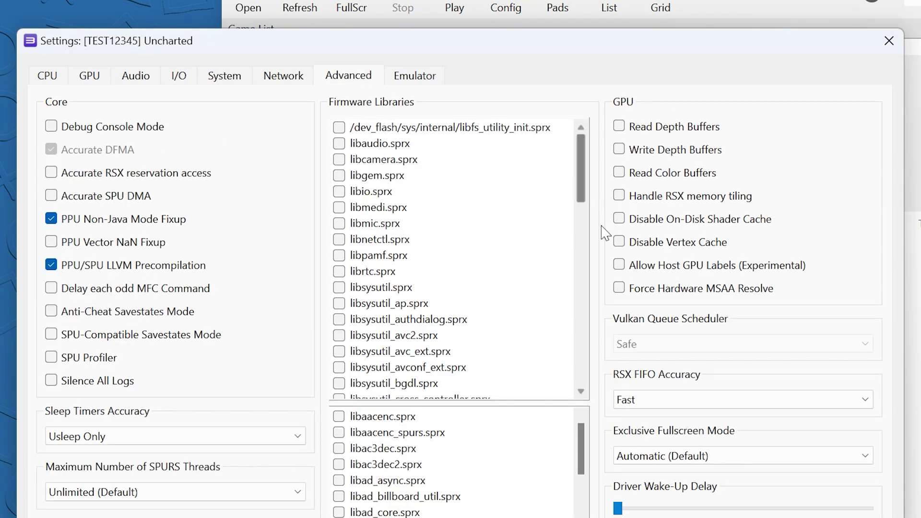
pyautogui.click(618, 149)
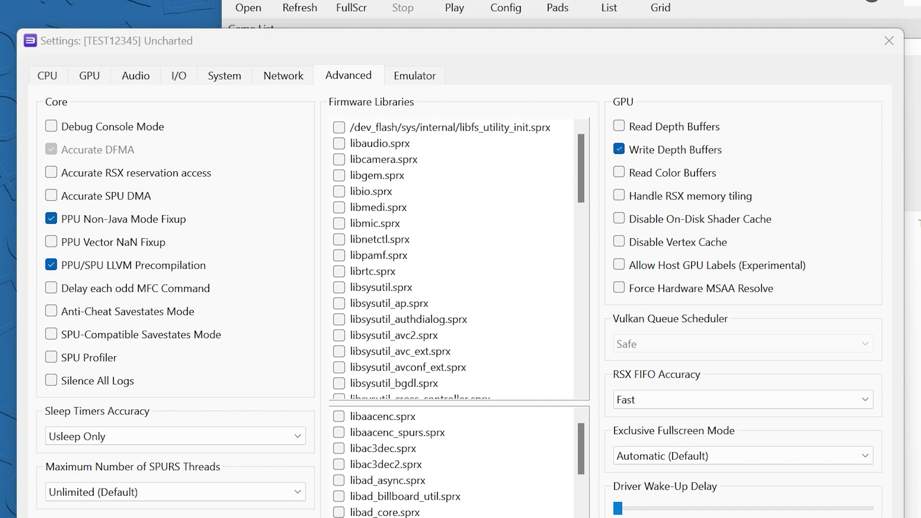
pyautogui.click(805, 401)
pyautogui.click(695, 430)
pyautogui.moveTo(624, 320); pyautogui.dragTo(632, 331)
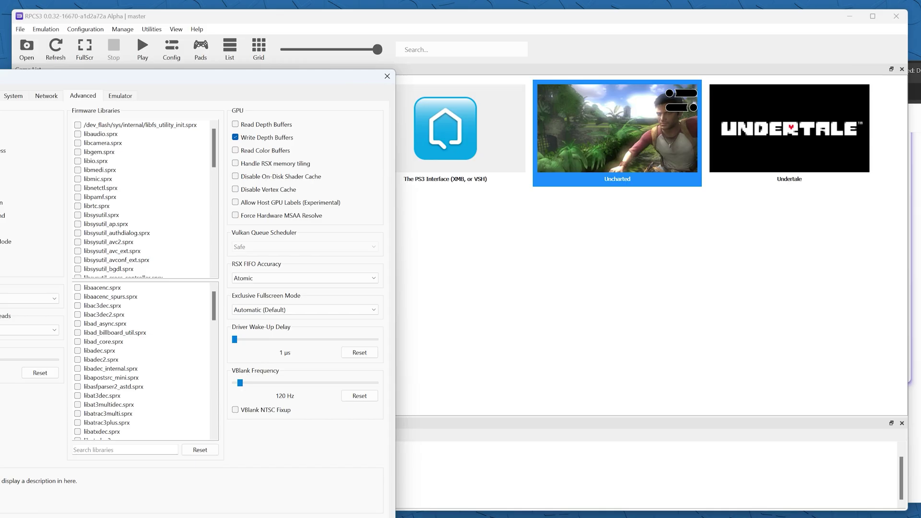
pyautogui.press('Return')
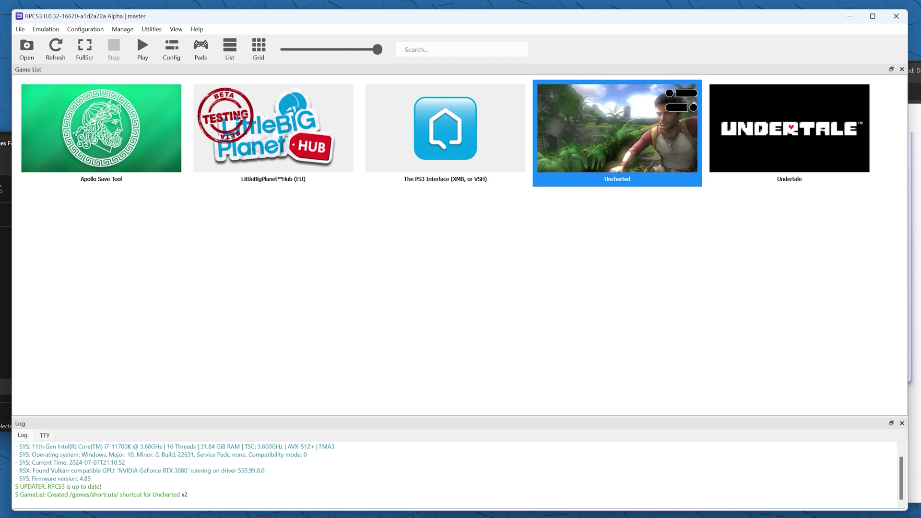
# Step: Boot Uncharted with its custom configuration
pyautogui.rightClick(595, 145)
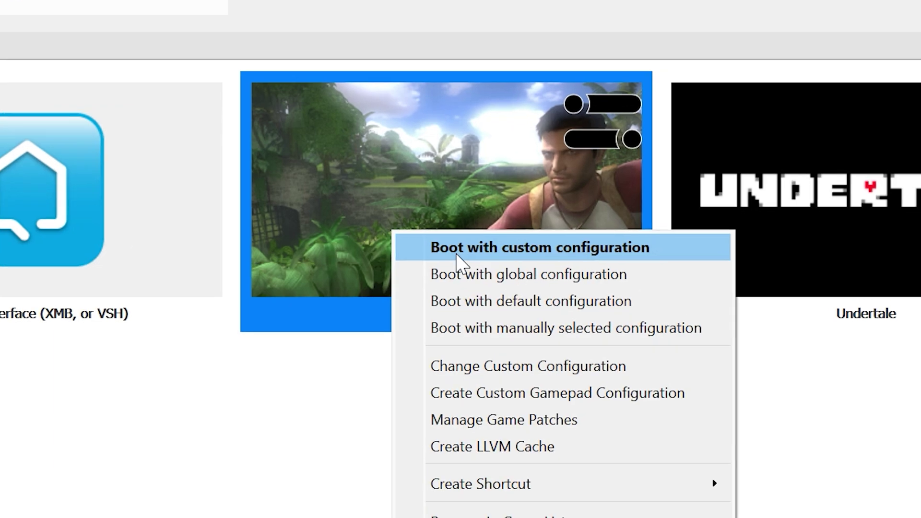
pyautogui.click(457, 256)
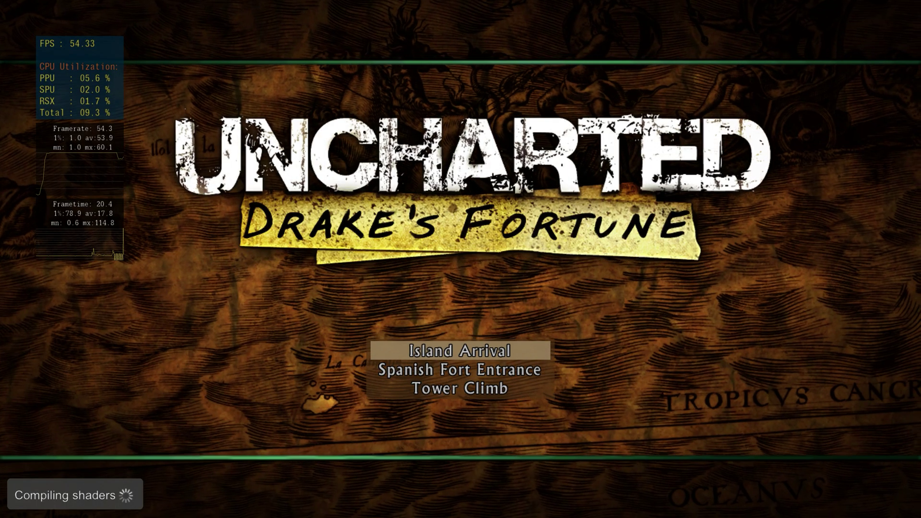
# Step: Start a level from the beta's level selection and climb the stone wall to test the game
pyautogui.press('Down')
pyautogui.press('Down')
pyautogui.press('Down')
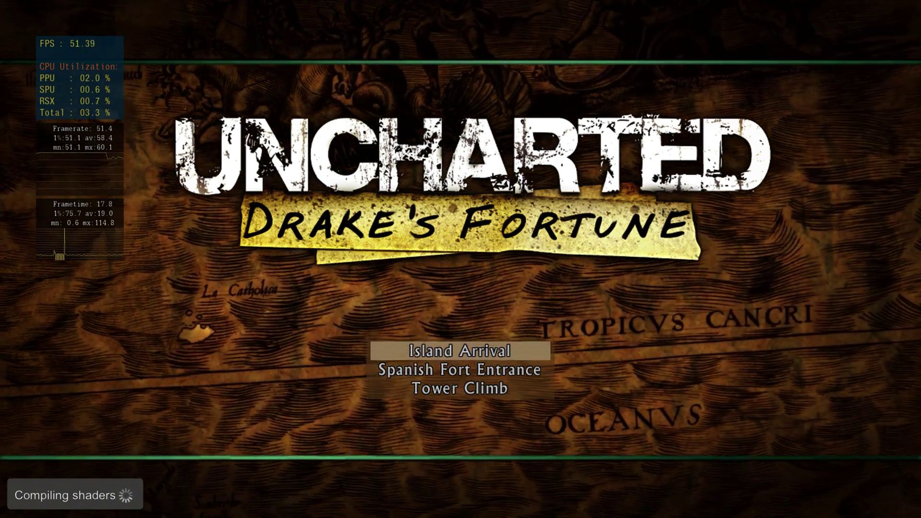
pyautogui.press('Down')
pyautogui.press('Down')
pyautogui.press('Up')
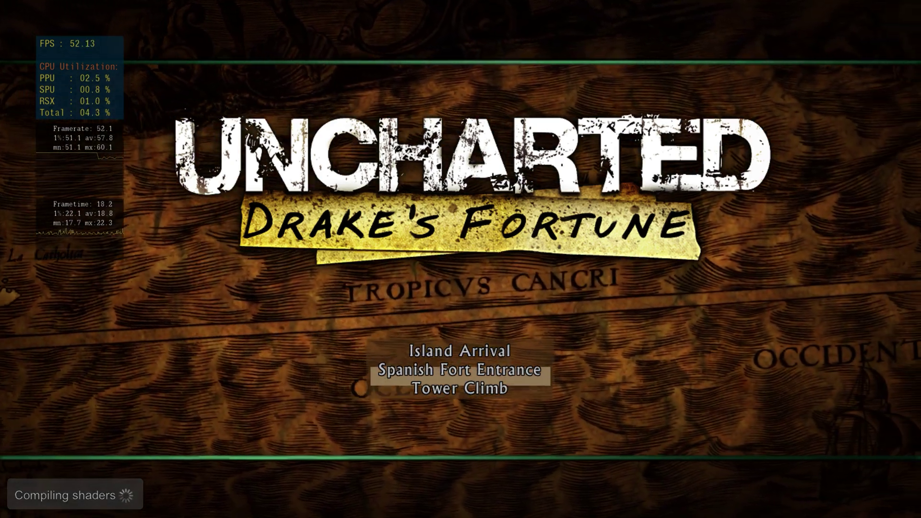
pyautogui.press('Return')
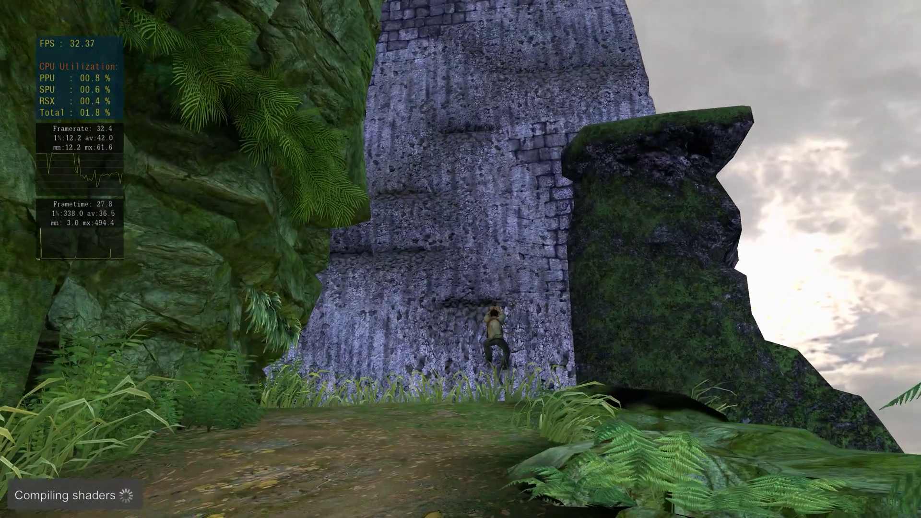
pyautogui.press('w')
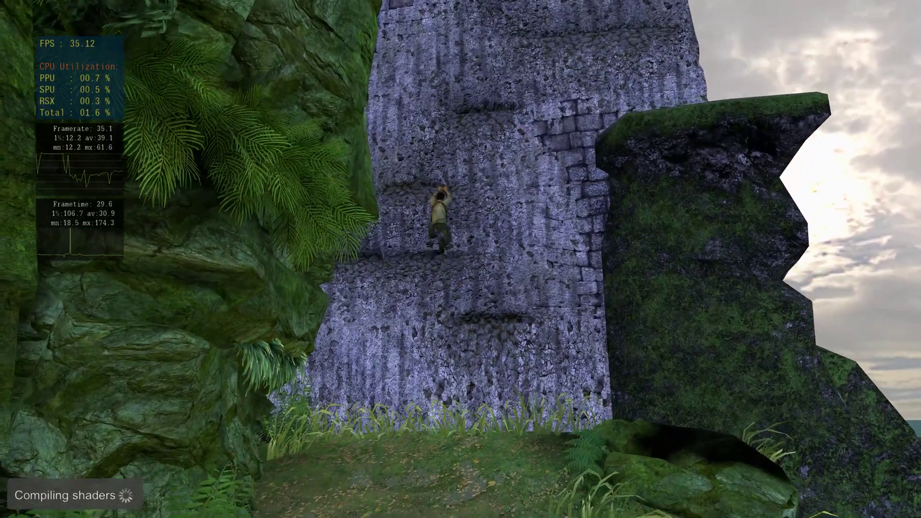
pyautogui.press('w')
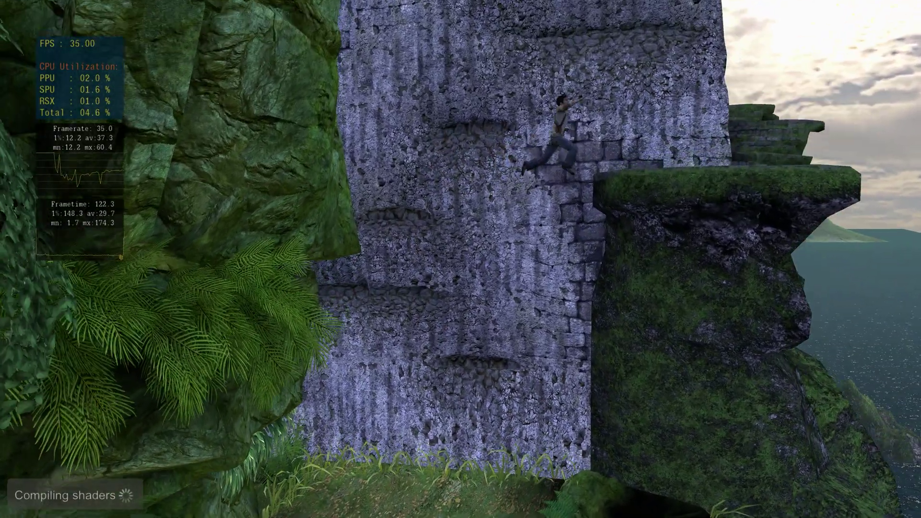